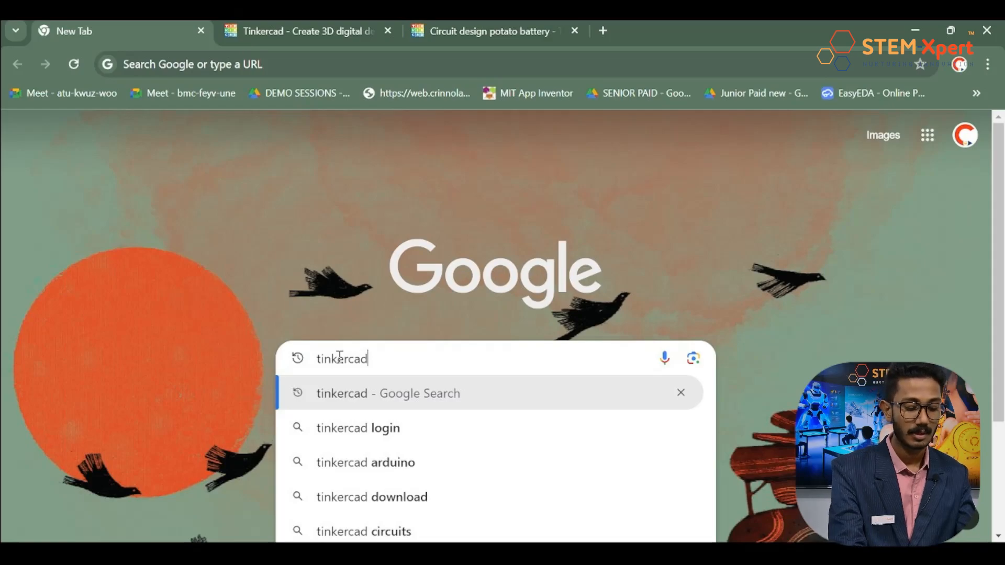
- Search the web for tinkercad, then sign in to Tinkercad with a personal account through Google
key(Return)
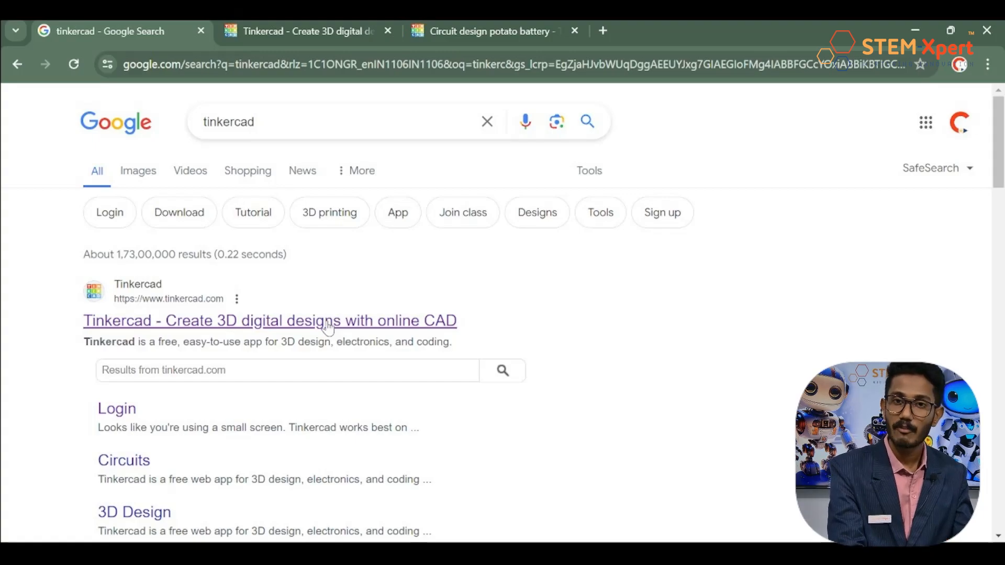
click(311, 31)
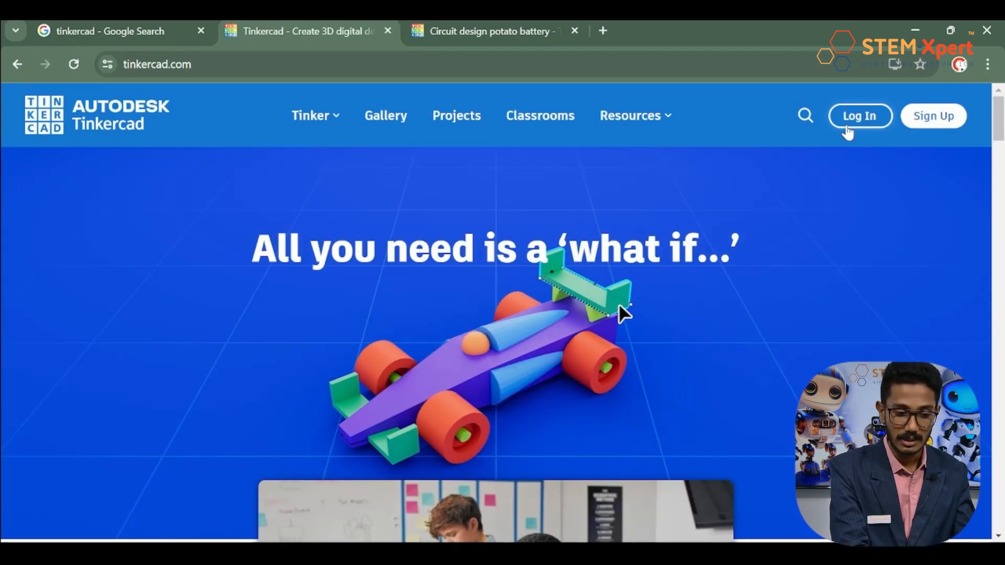
click(848, 116)
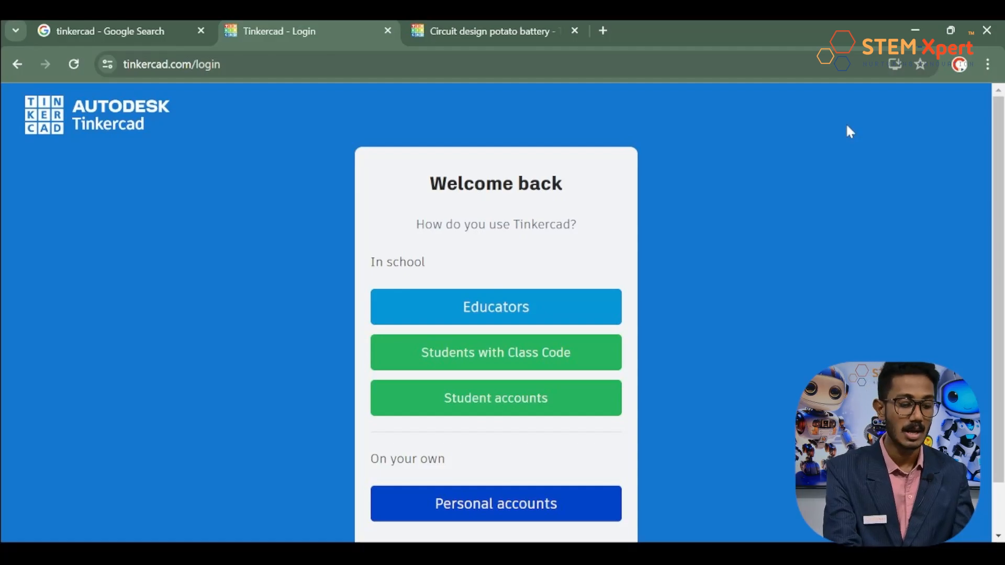
click(504, 518)
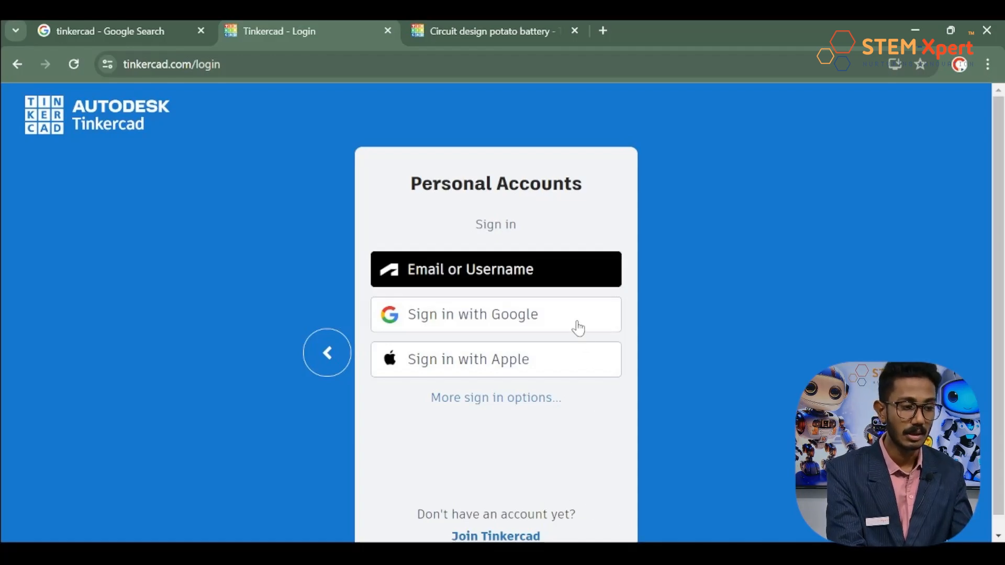
click(487, 35)
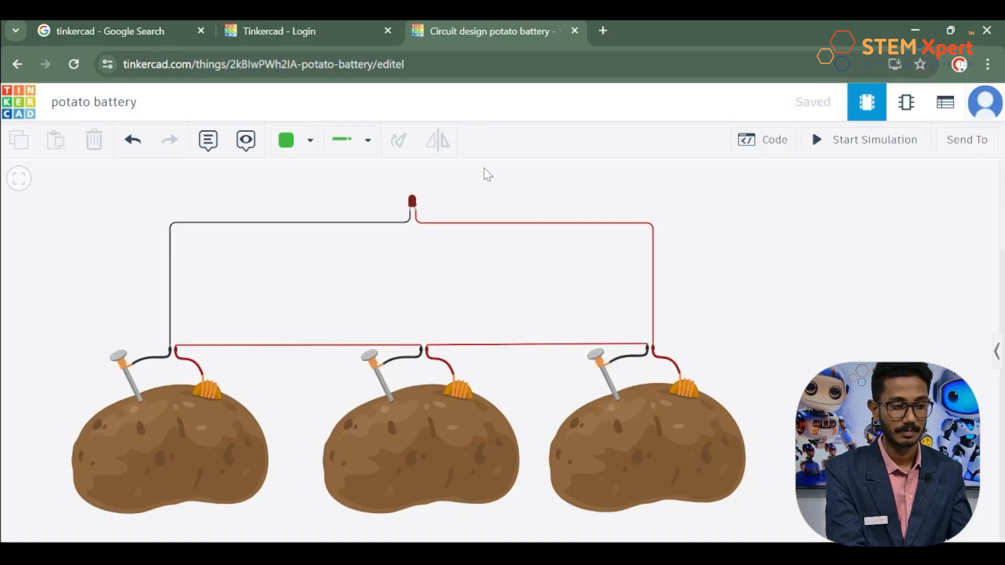
click(301, 24)
click(433, 325)
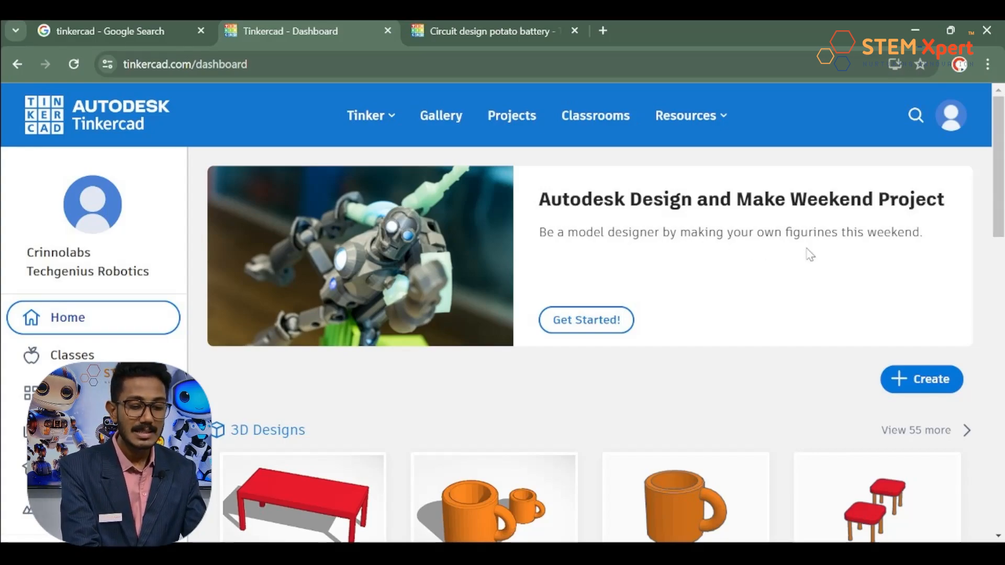
- Create a new Circuits design and dismiss the hint about pre-made starter circuits
click(925, 385)
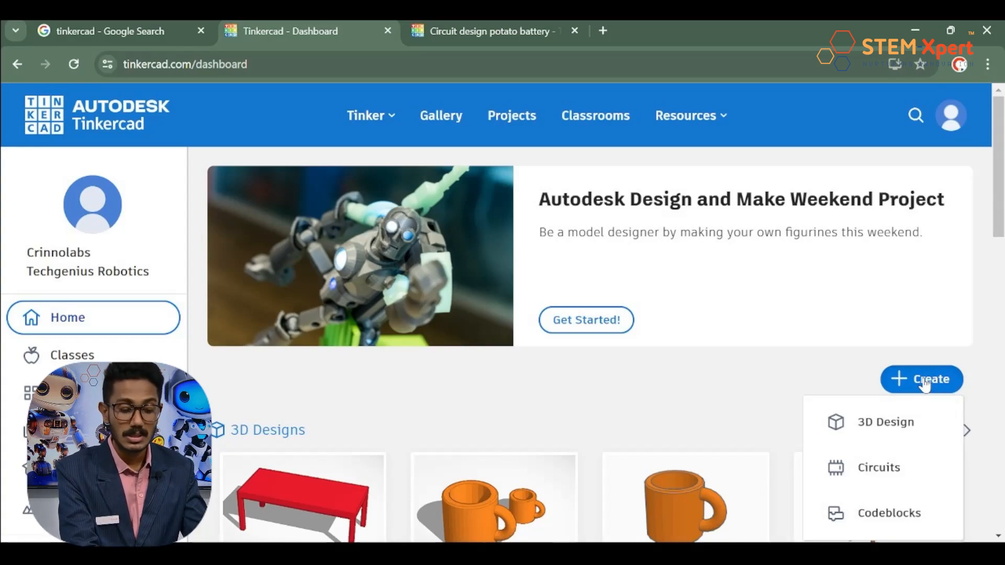
click(877, 468)
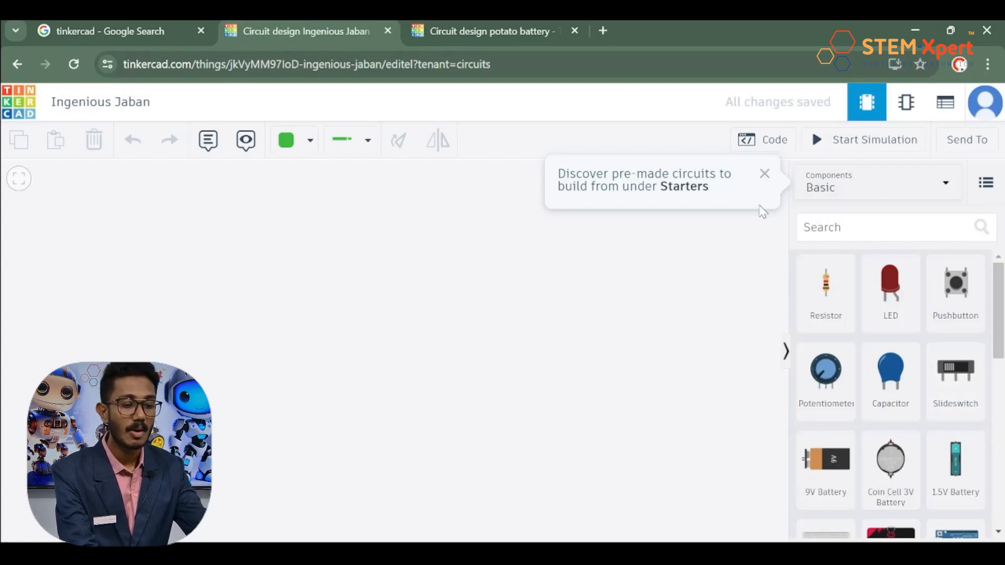
click(765, 173)
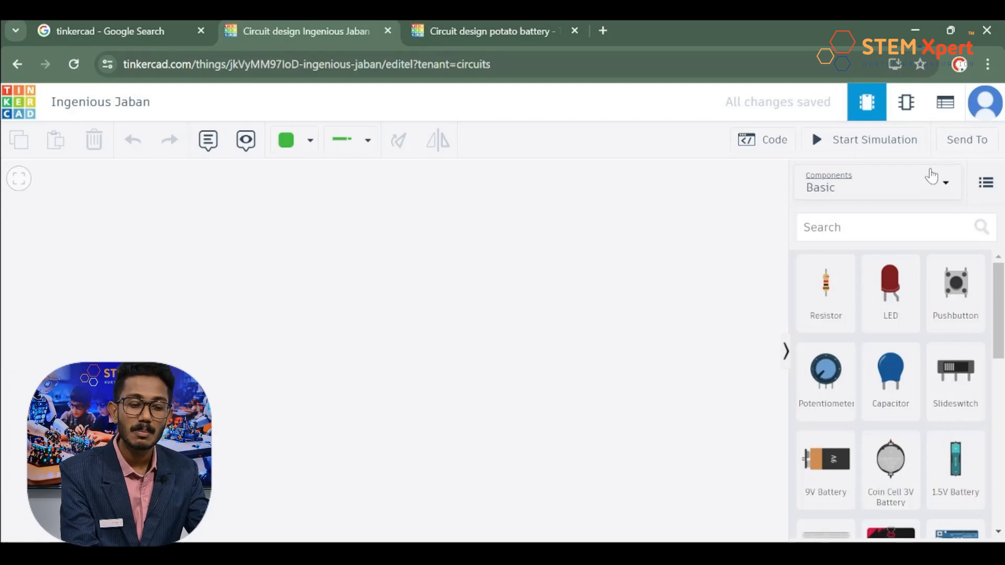
click(917, 189)
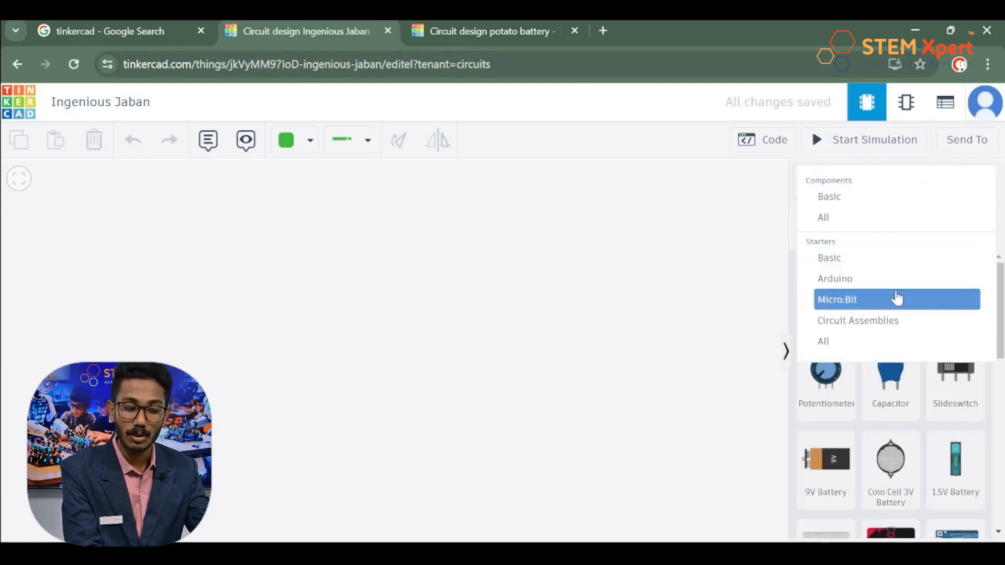
click(747, 253)
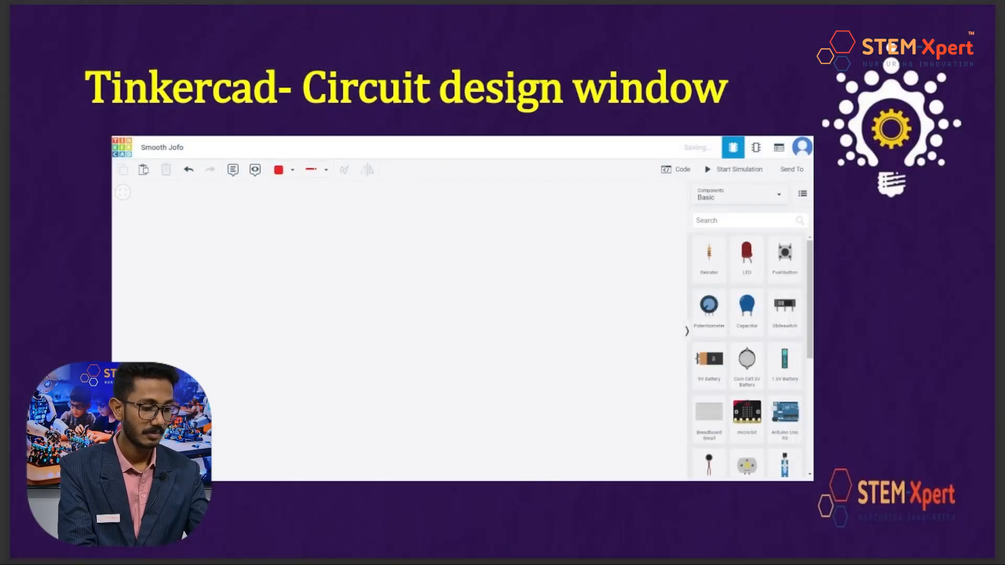
click(121, 339)
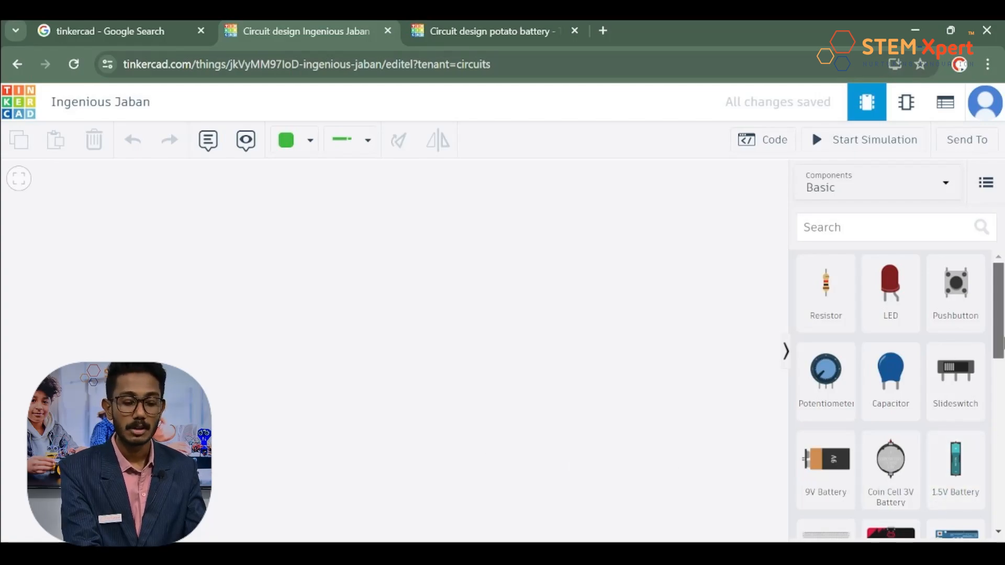
scroll(890, 393, down, 5)
drag(998, 386, 995, 310)
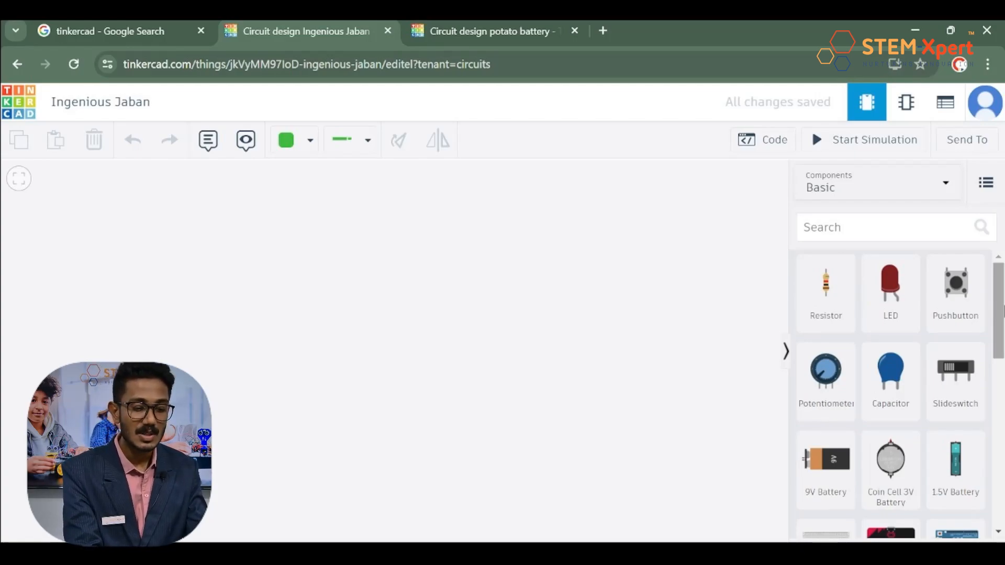
- Place an LED from the basic components in the upper middle of the empty workspace
click(891, 285)
drag(890, 284, 506, 263)
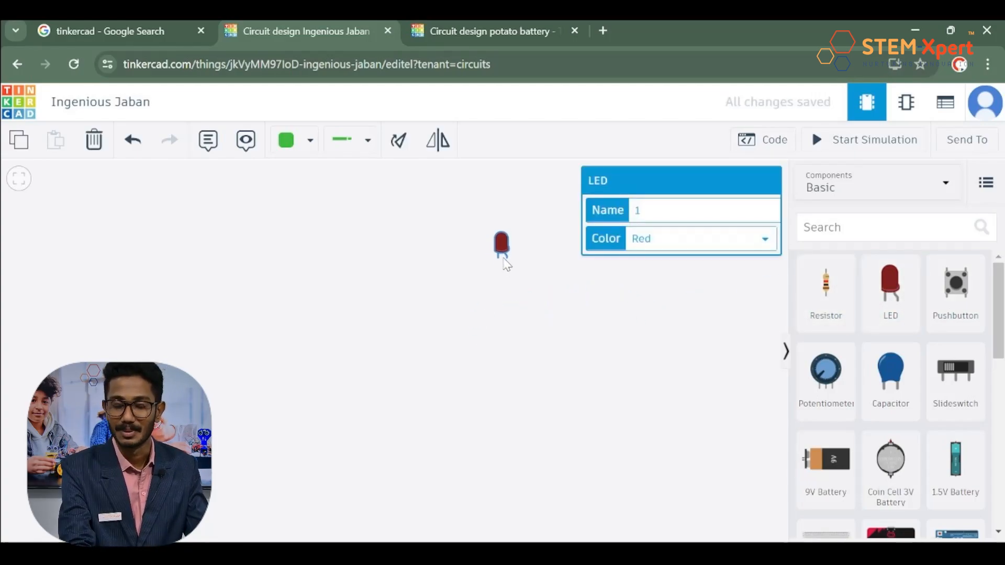
click(822, 293)
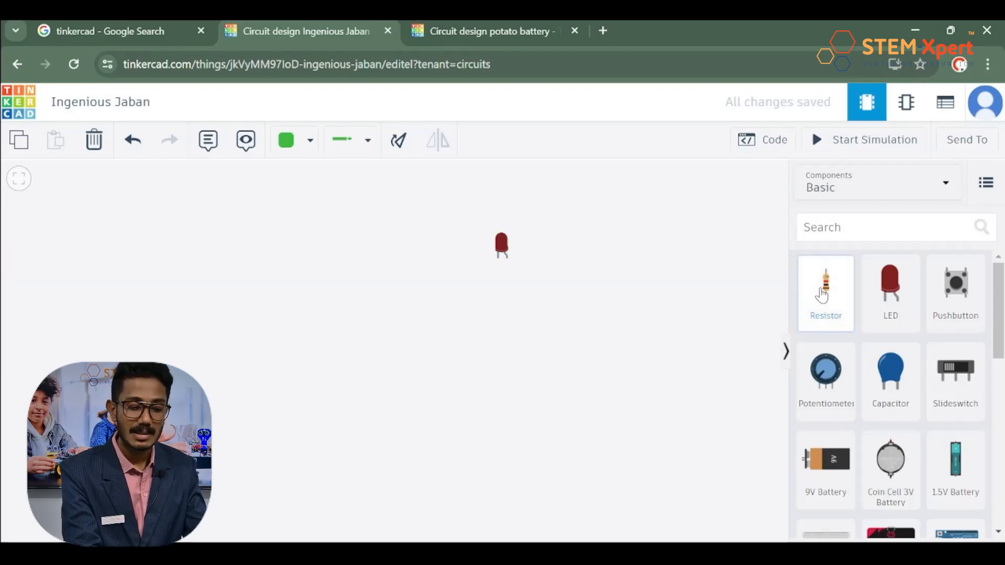
drag(822, 294, 591, 266)
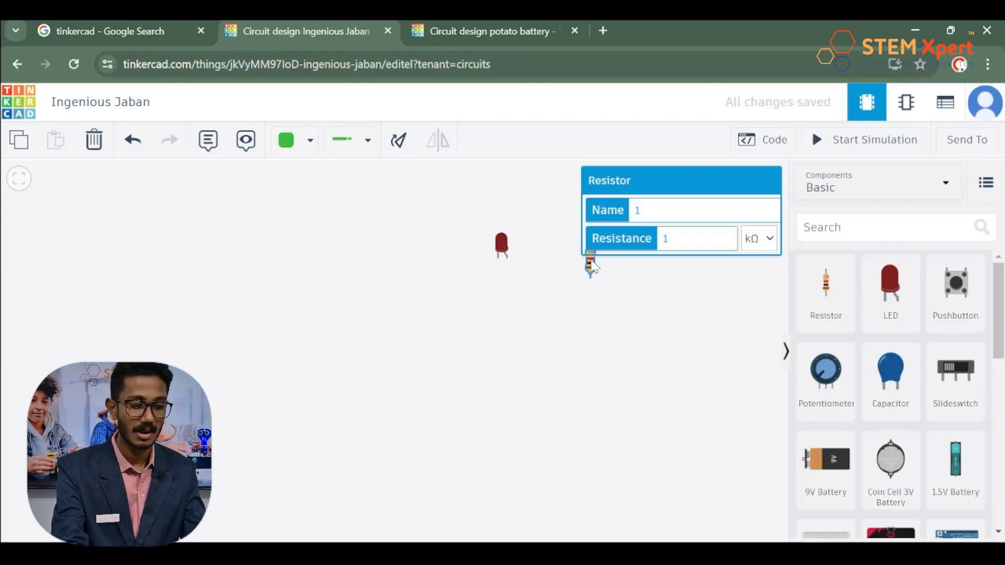
key(Delete)
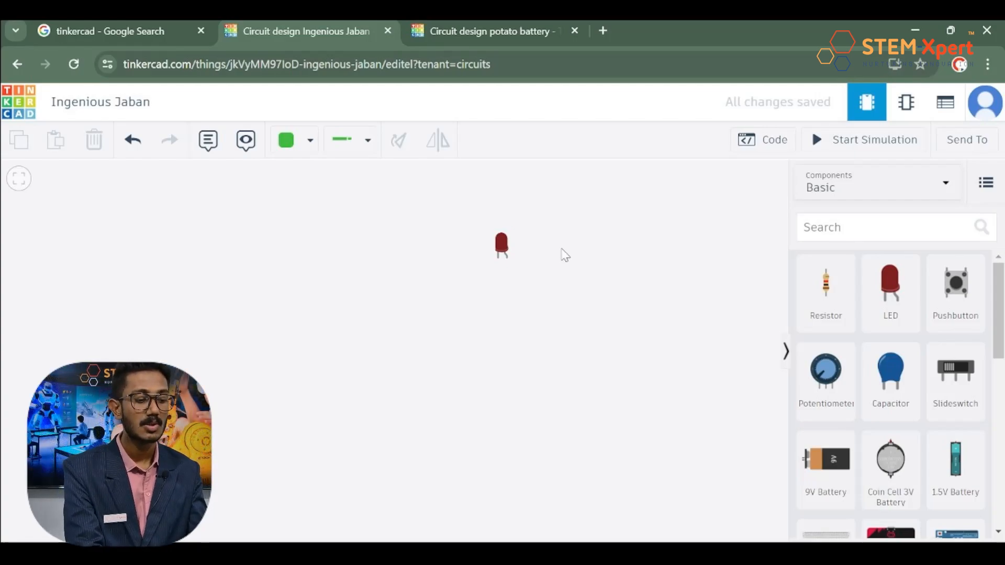
- Move the LED slightly upward, try Orange as its colour, return it to Red, and undo the last change
drag(497, 243, 486, 220)
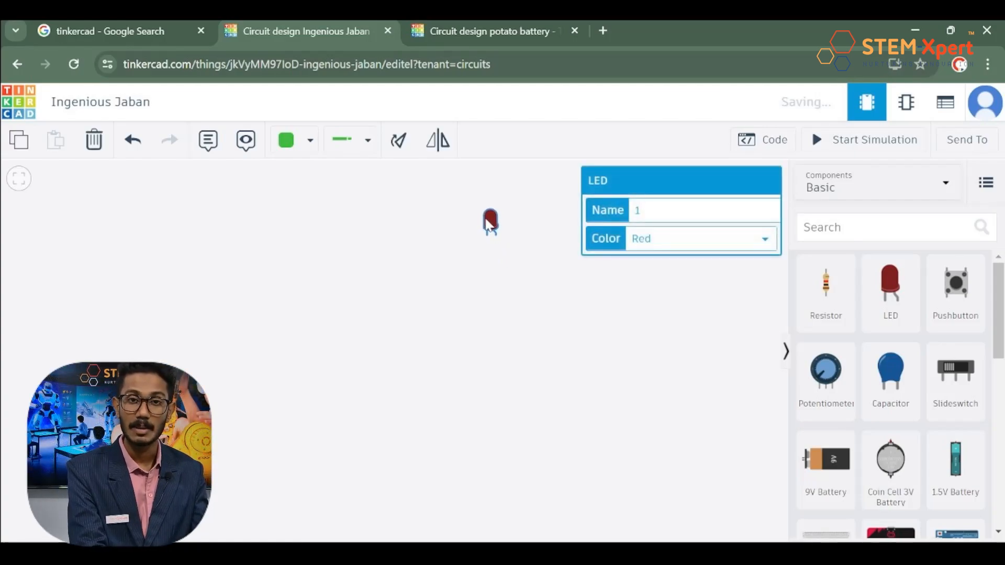
click(665, 245)
click(665, 296)
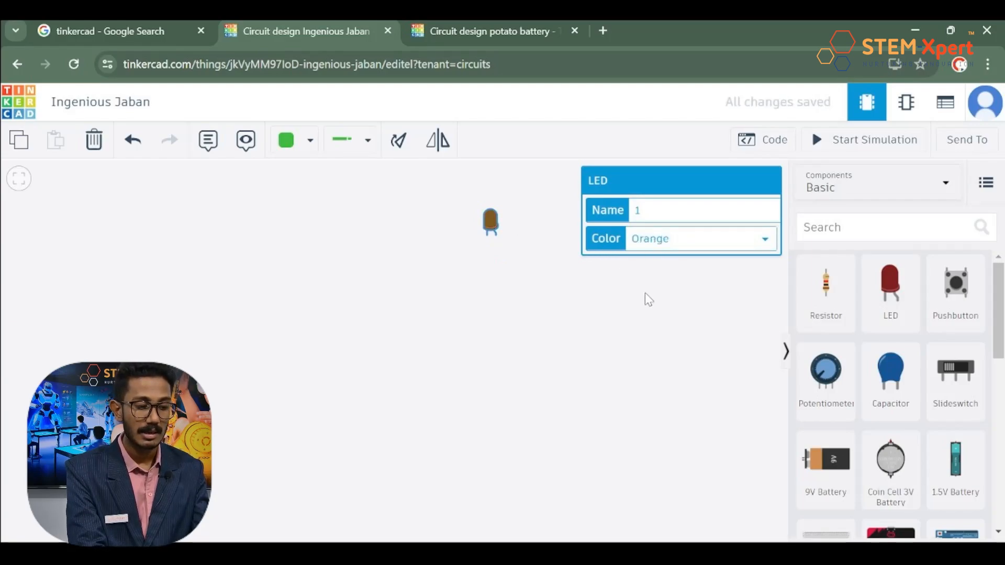
click(655, 239)
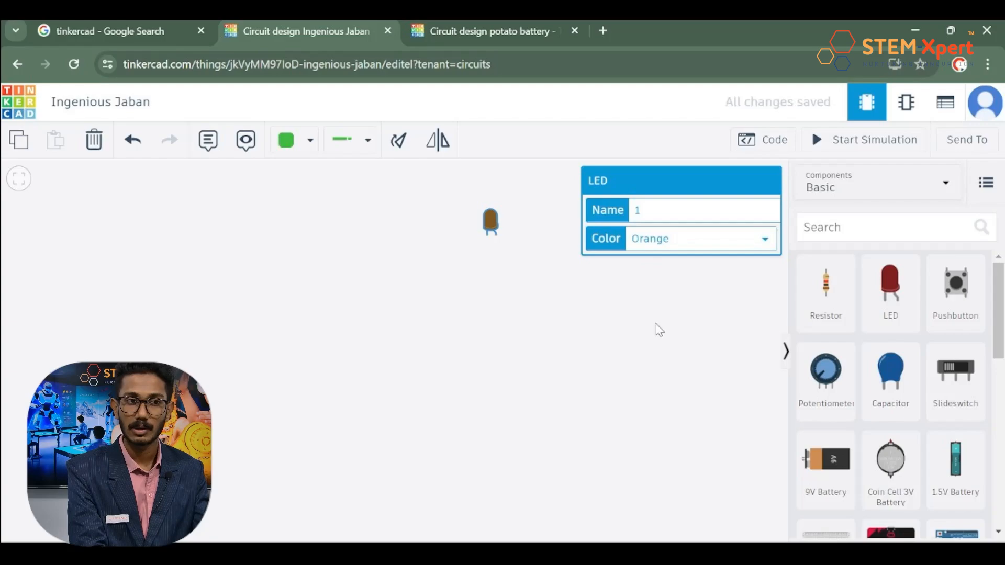
click(658, 329)
click(634, 332)
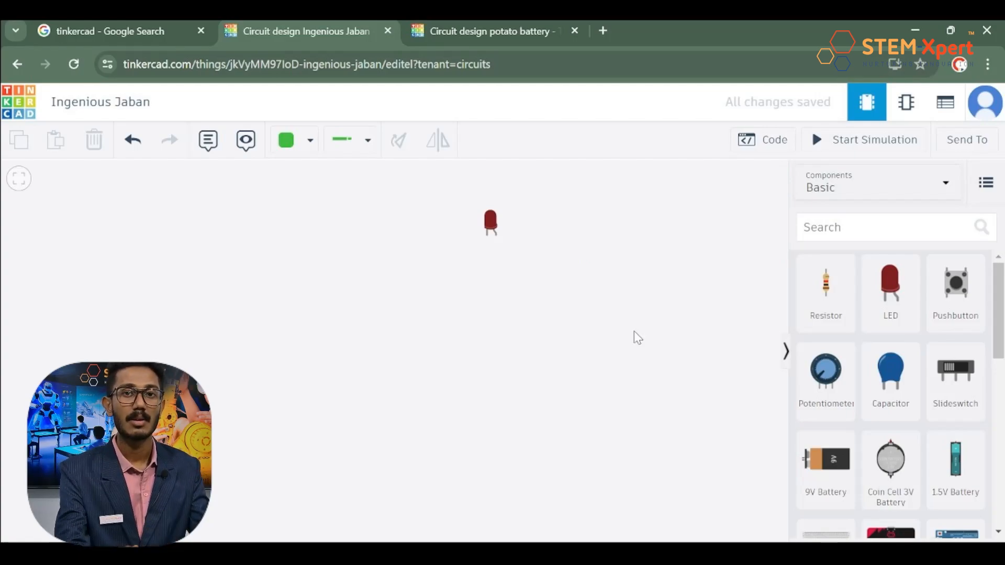
key(ctrl+z)
- Search the components for "pota" and place two potato batteries side by side below the LED, with the component list collapsed
click(878, 228)
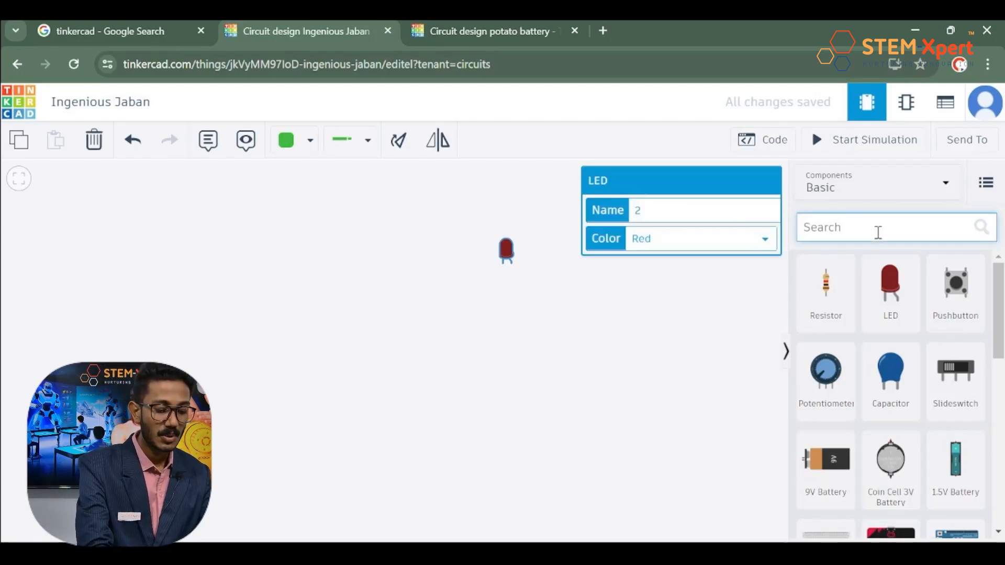
text(pota)
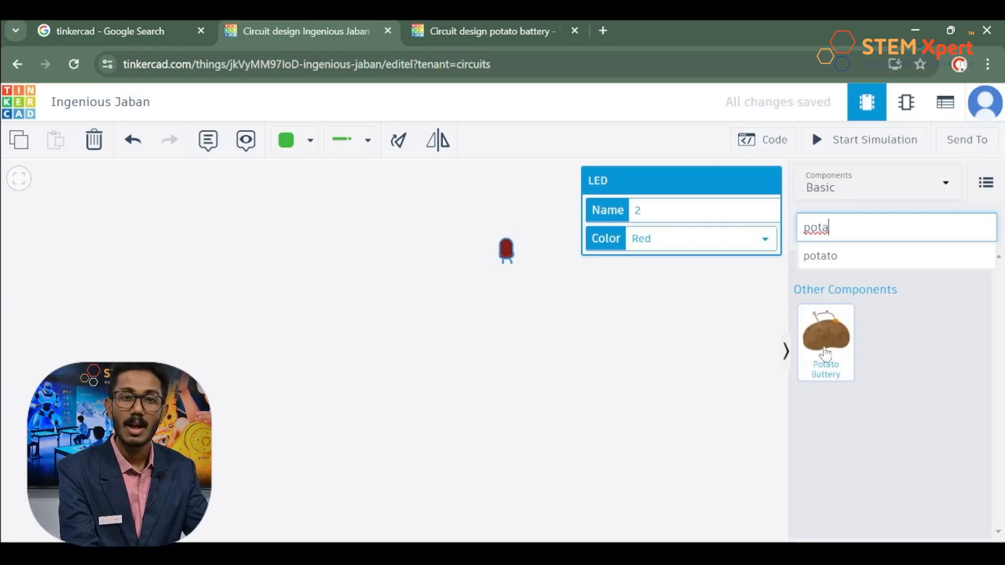
drag(825, 353, 388, 439)
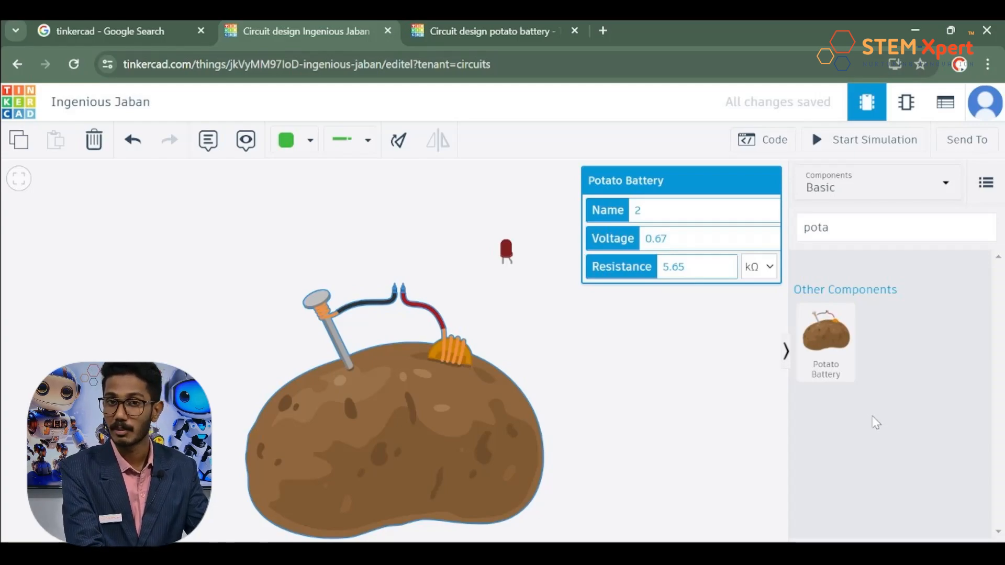
drag(826, 335, 687, 406)
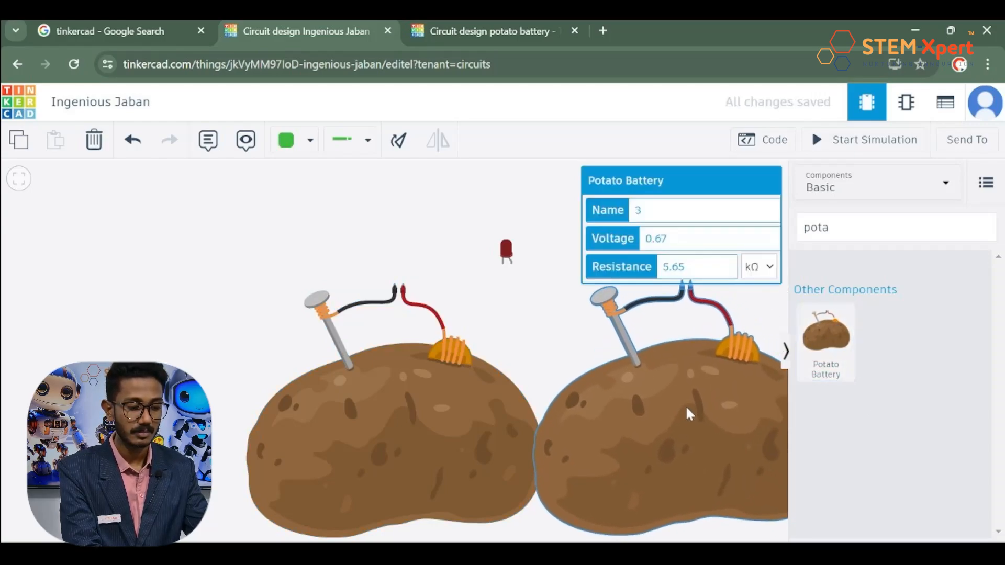
click(571, 329)
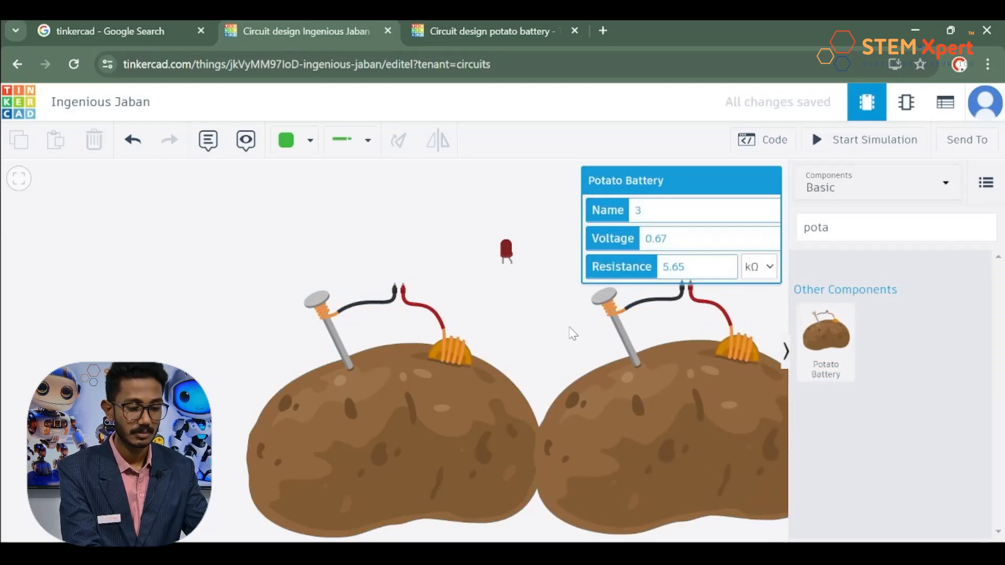
click(787, 349)
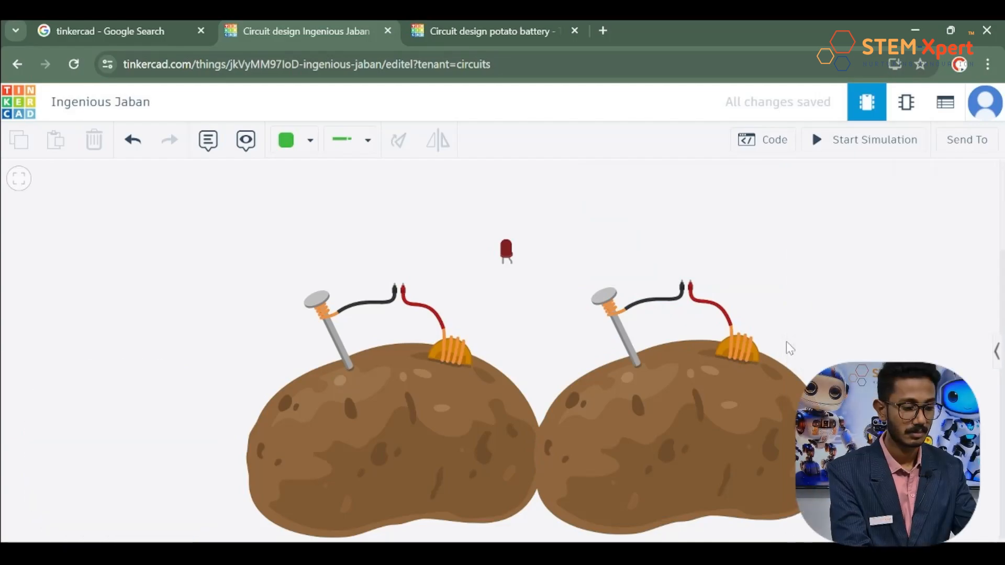
- Spread the two potato batteries apart and move the LED up so it sits above the gap between them
click(404, 414)
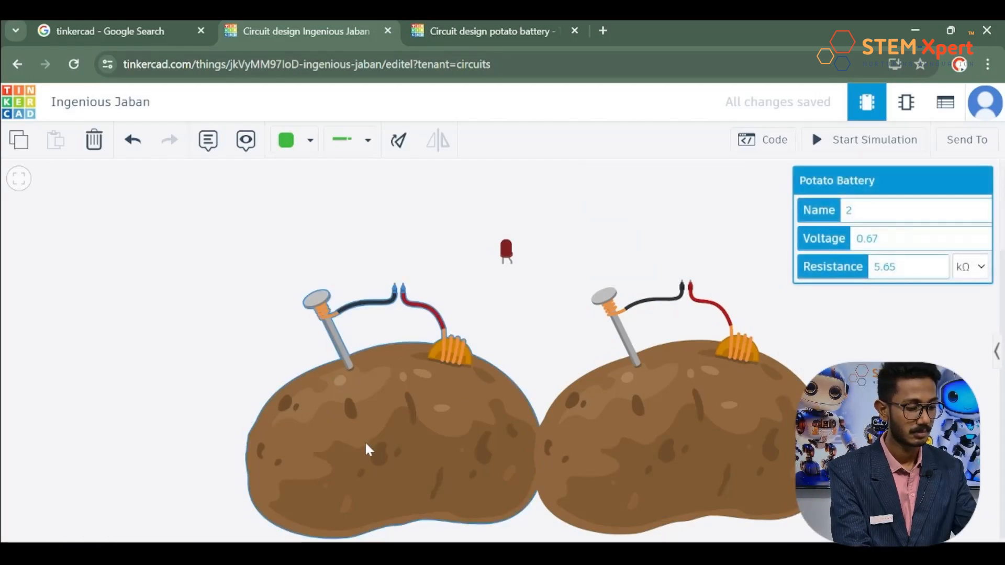
drag(365, 449, 182, 441)
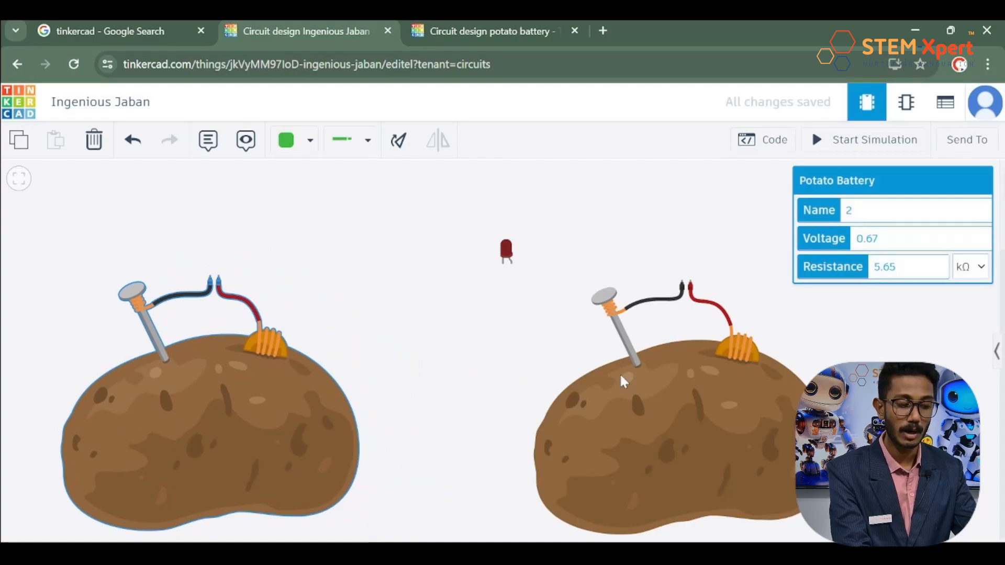
click(673, 404)
drag(675, 407, 607, 407)
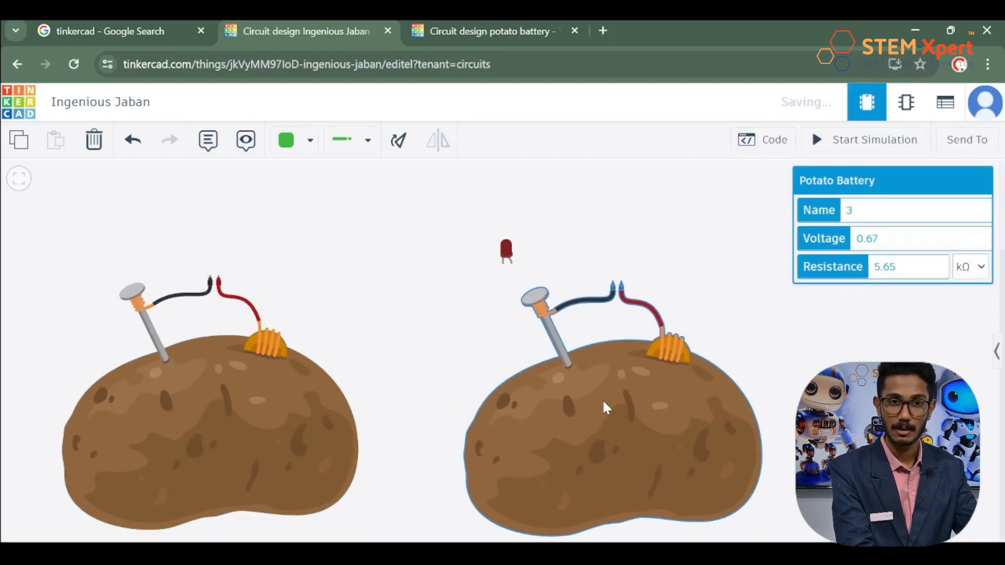
click(495, 242)
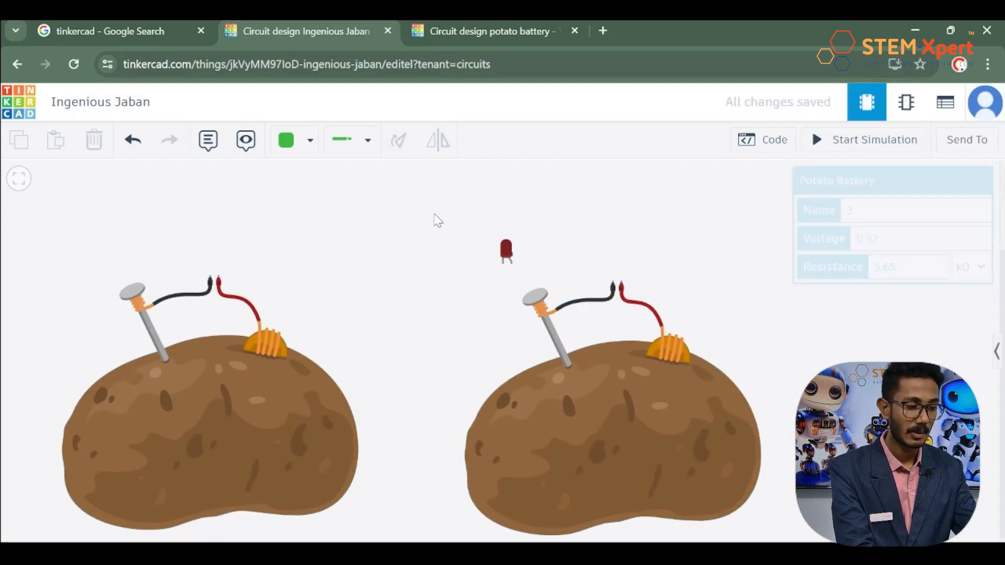
drag(507, 256, 437, 211)
click(539, 213)
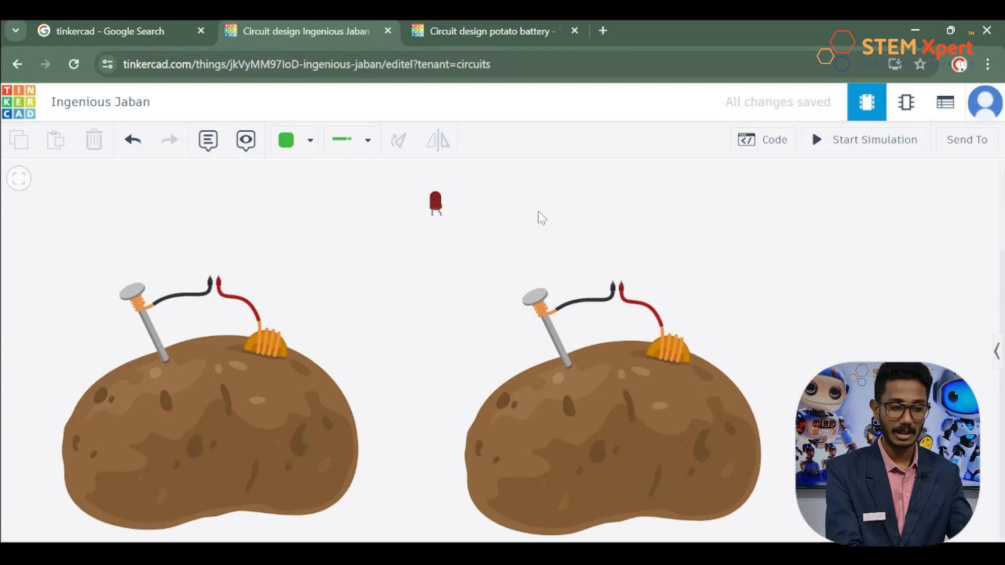
- Wire the LED's bent lead to the red terminal of the second potato battery, with one corner in the wire
click(439, 215)
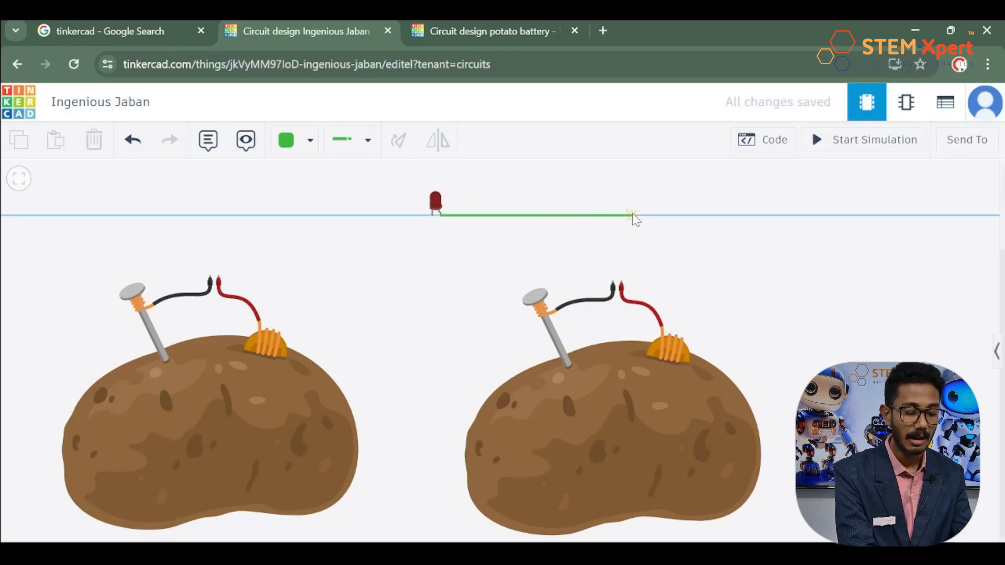
click(632, 214)
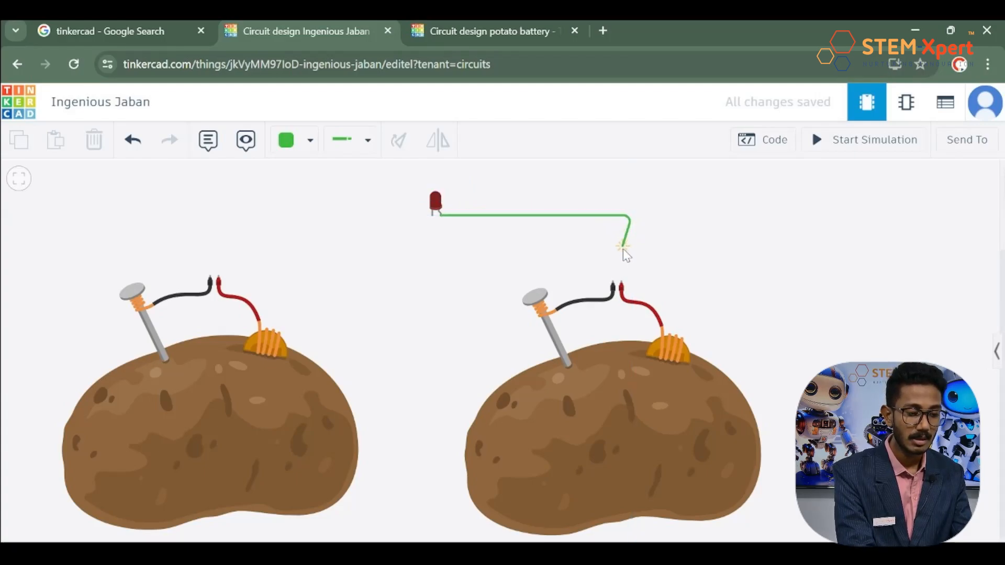
click(623, 283)
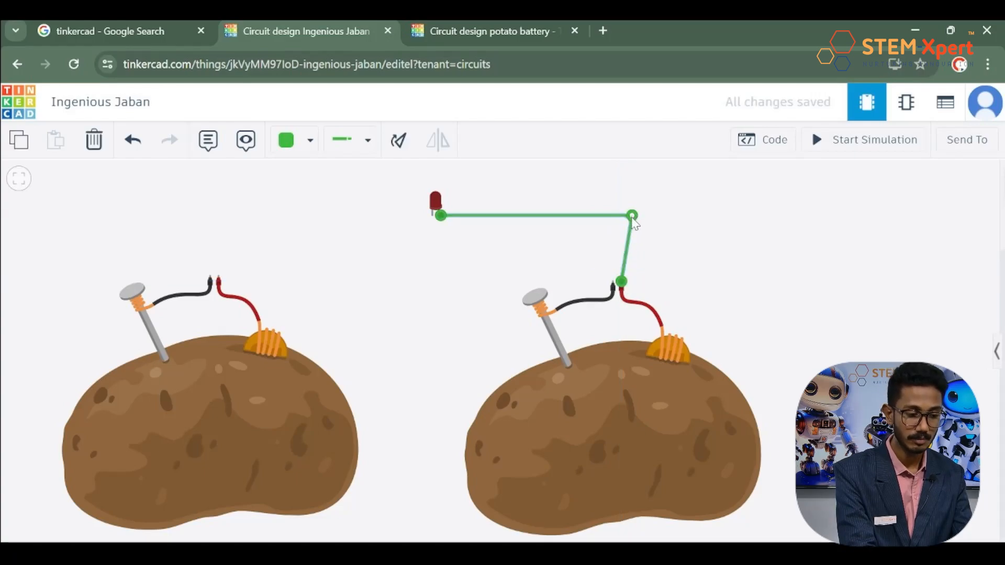
- Align the LED wire's corner vertically above the second battery's red terminal and colour that wire Red
drag(632, 214, 621, 214)
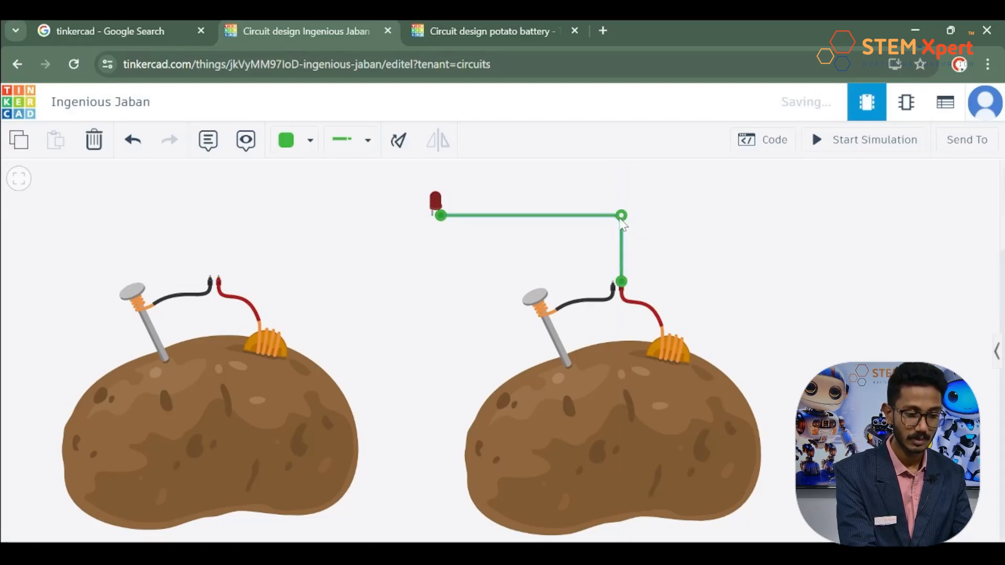
click(705, 262)
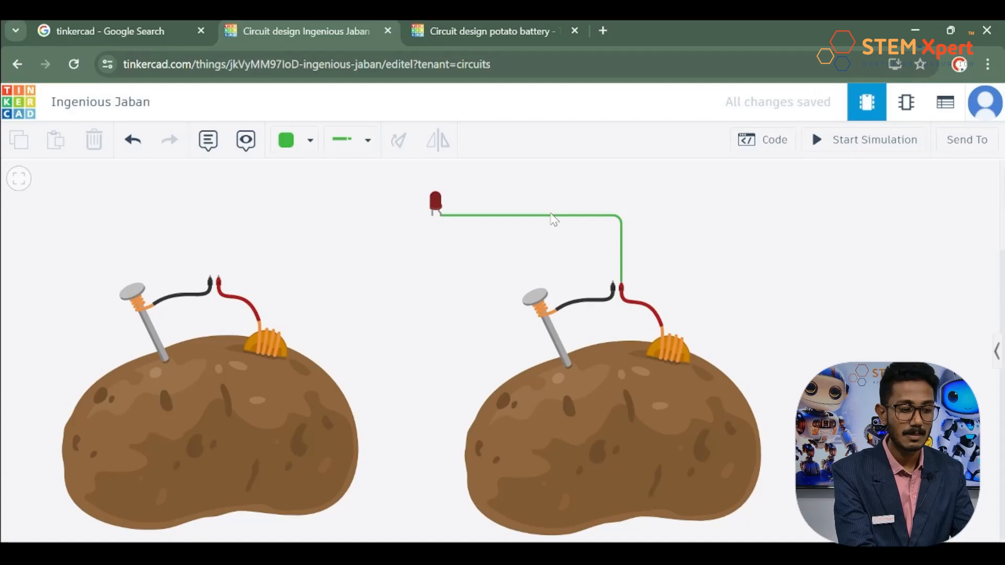
click(533, 221)
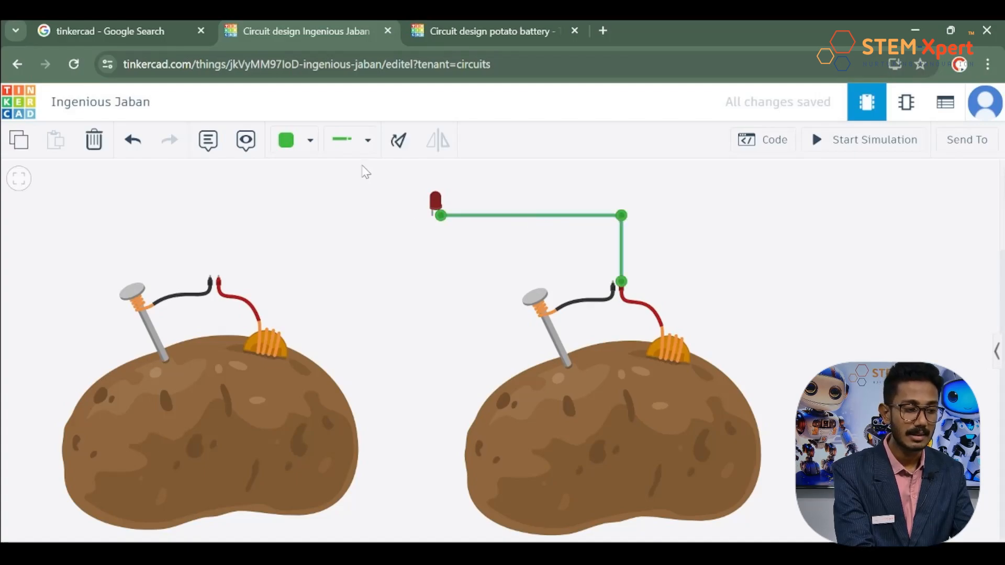
click(310, 150)
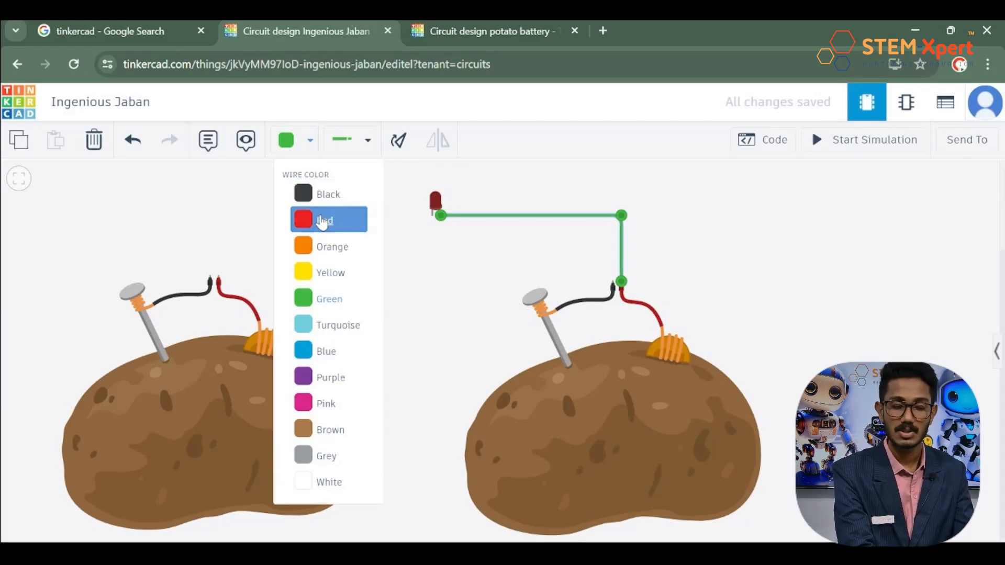
click(321, 222)
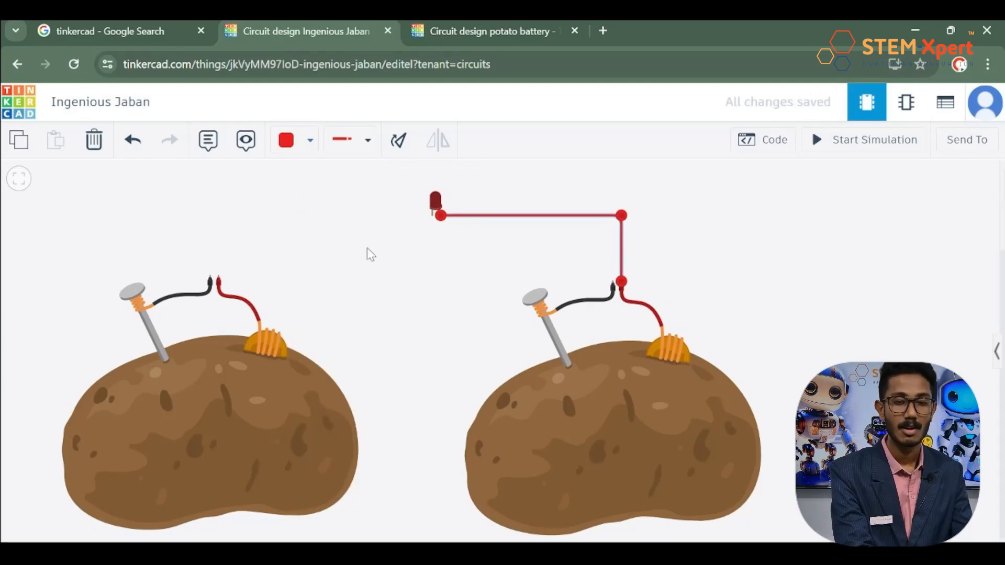
click(381, 270)
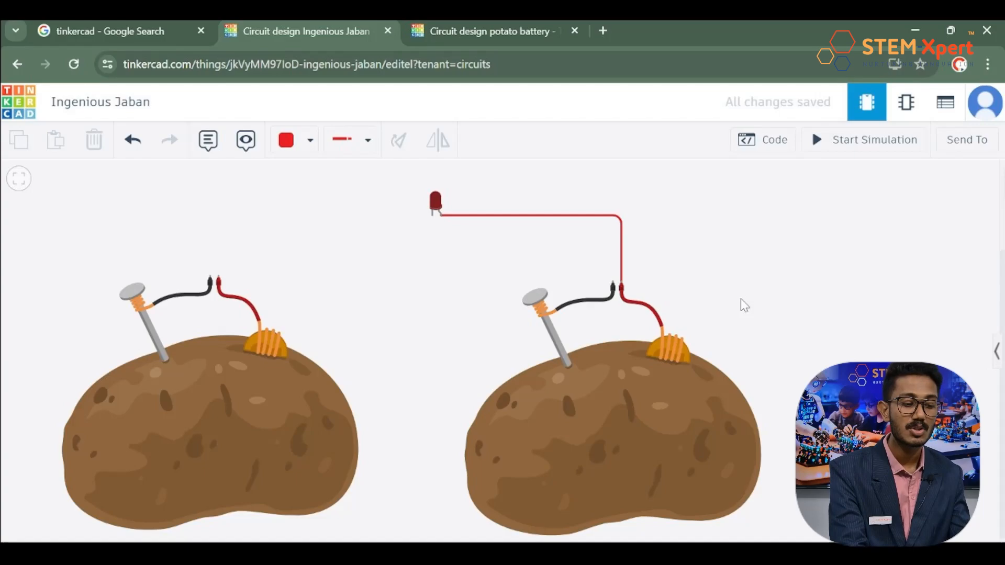
- Wire the second battery's negative terminal to the first battery's positive terminal, and move the first battery slightly down
click(623, 286)
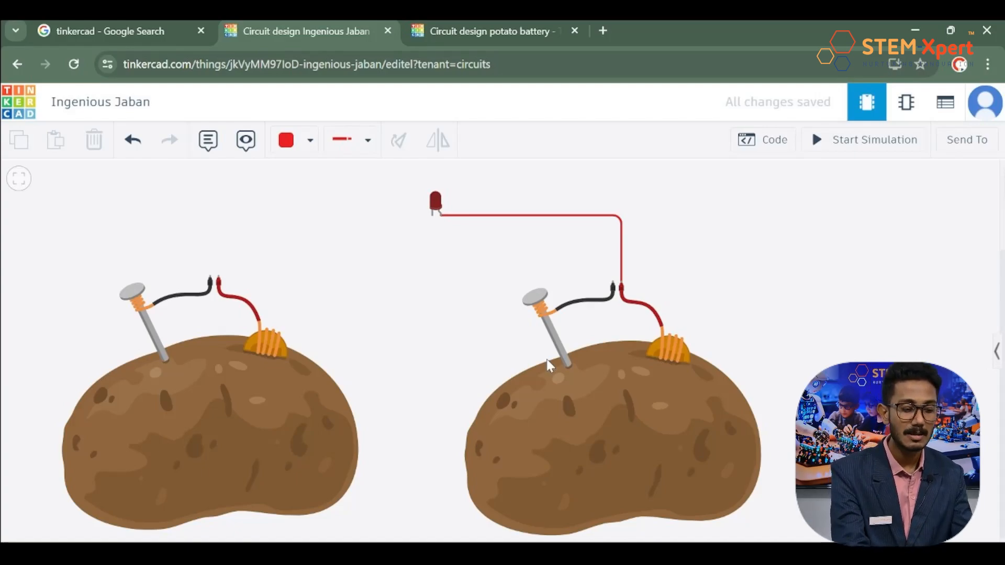
click(614, 282)
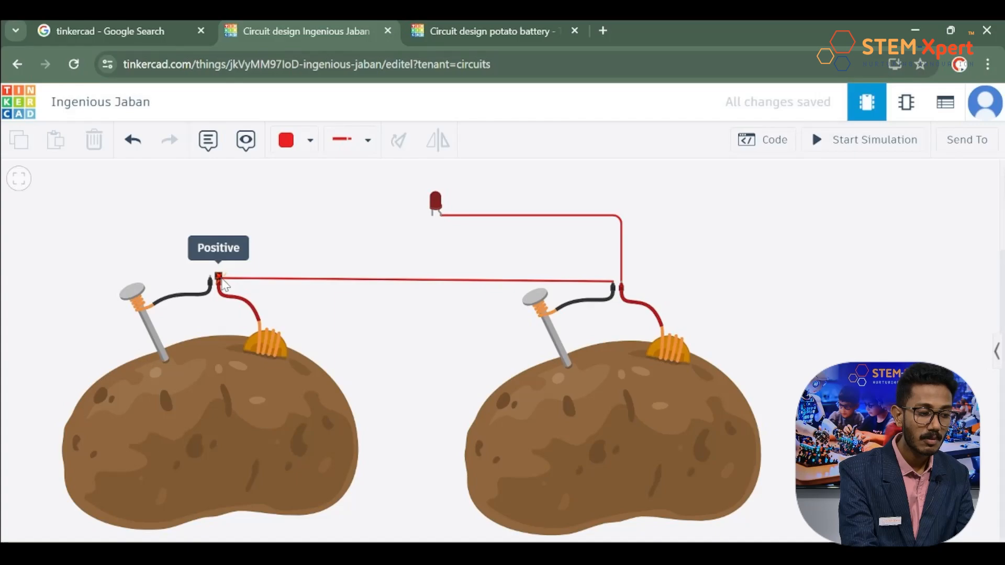
click(220, 278)
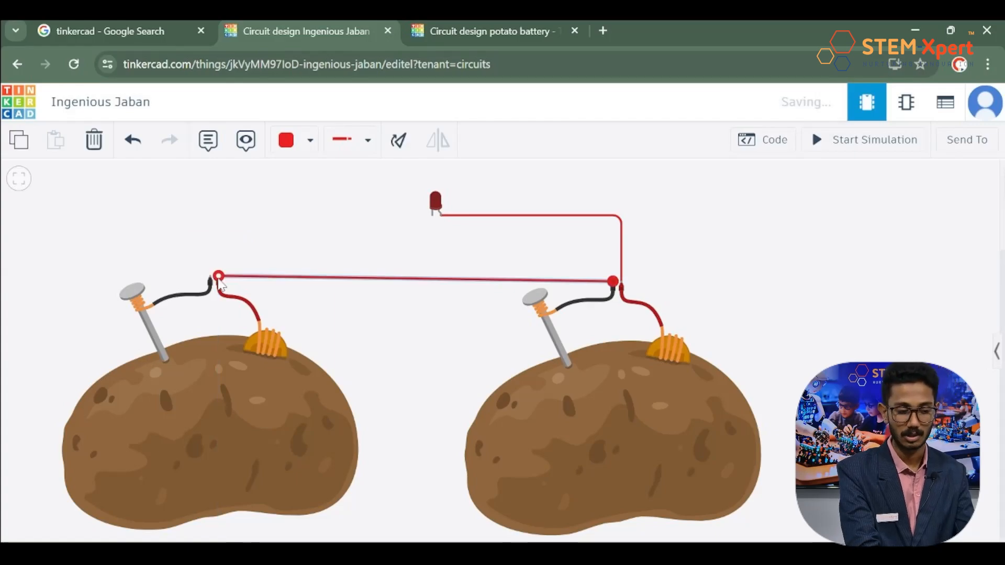
click(353, 344)
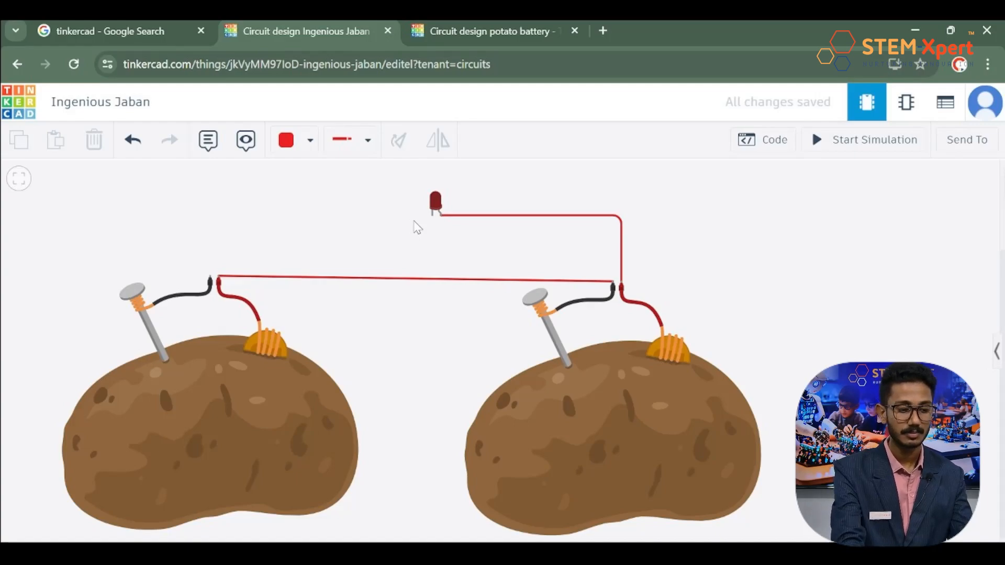
drag(310, 409, 311, 428)
click(465, 365)
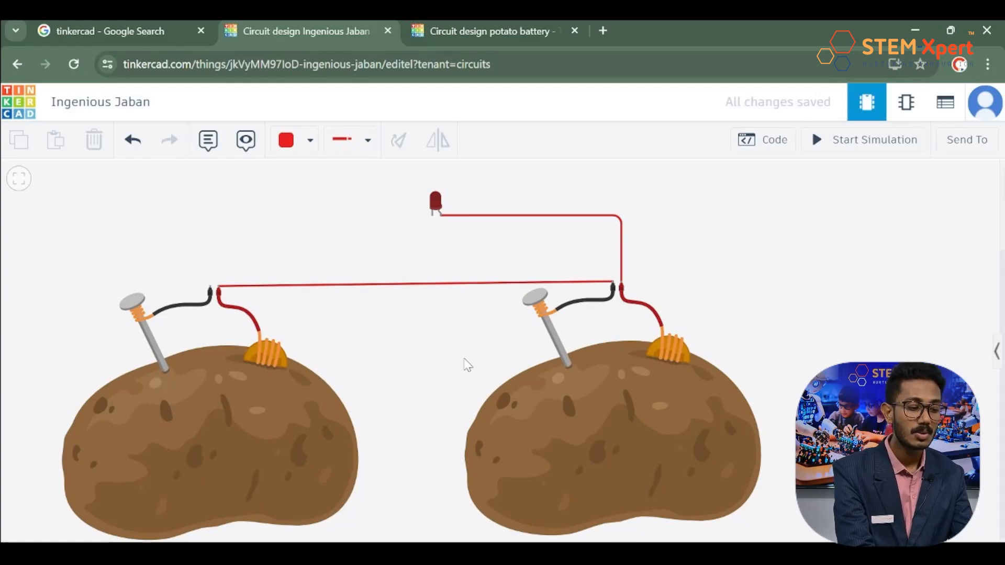
- Wire the LED's straight lead to the first battery's negative terminal, with one corner aligned vertically above that terminal
click(432, 216)
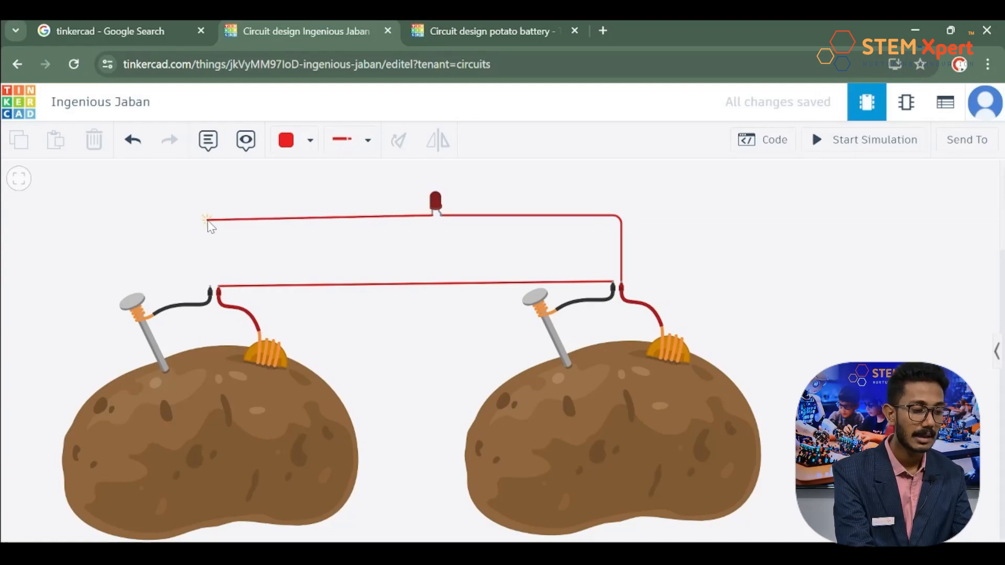
click(208, 220)
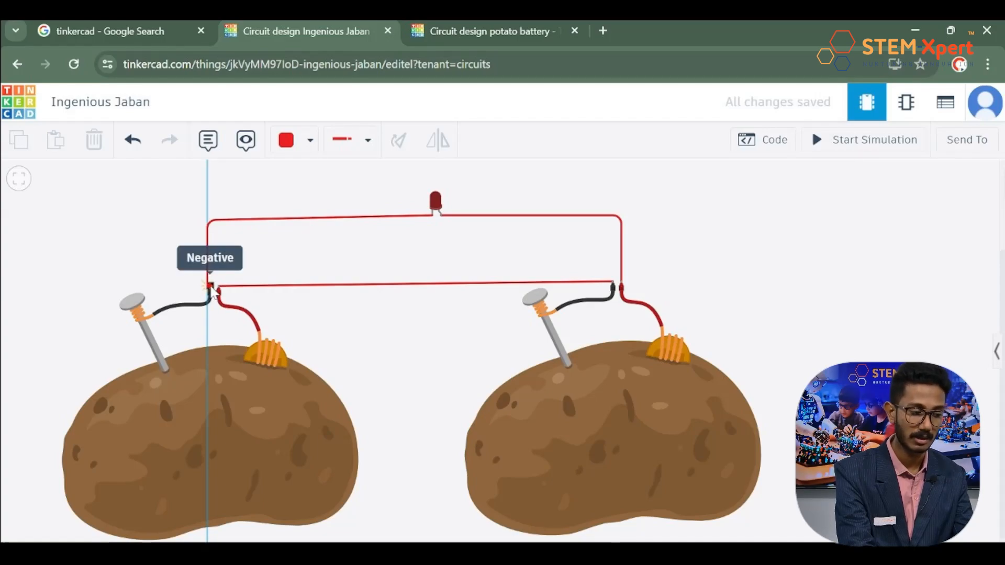
click(210, 286)
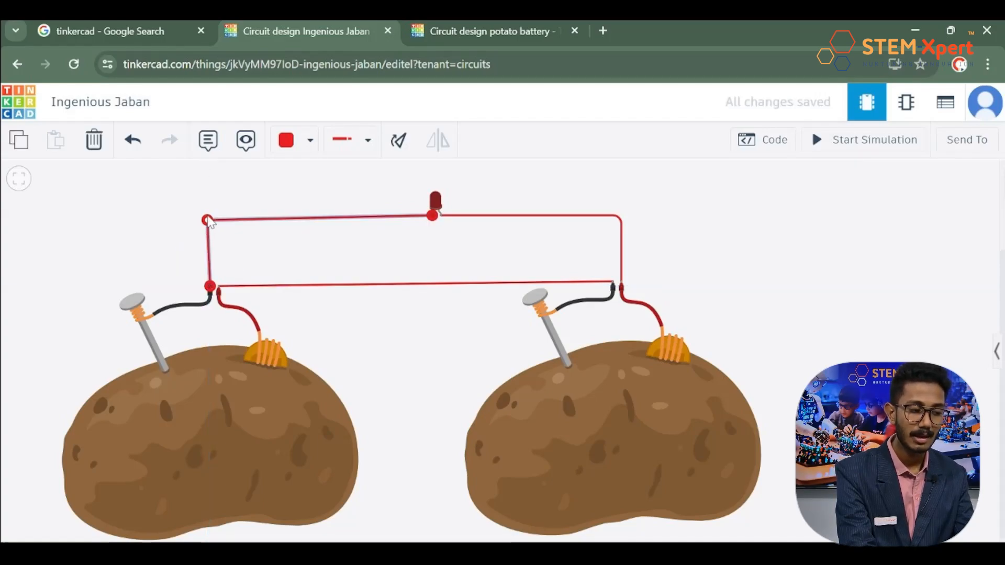
drag(208, 220, 211, 223)
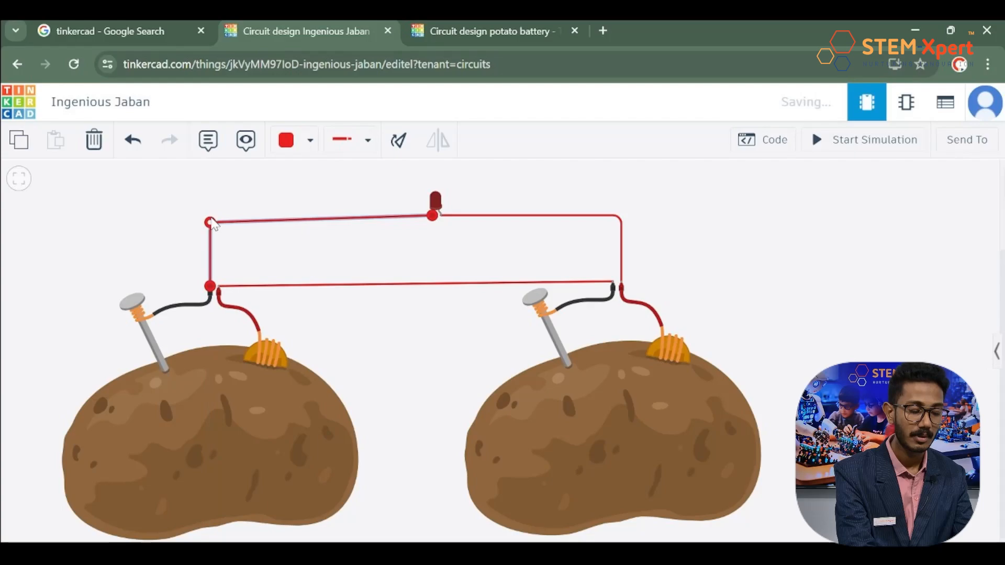
click(158, 227)
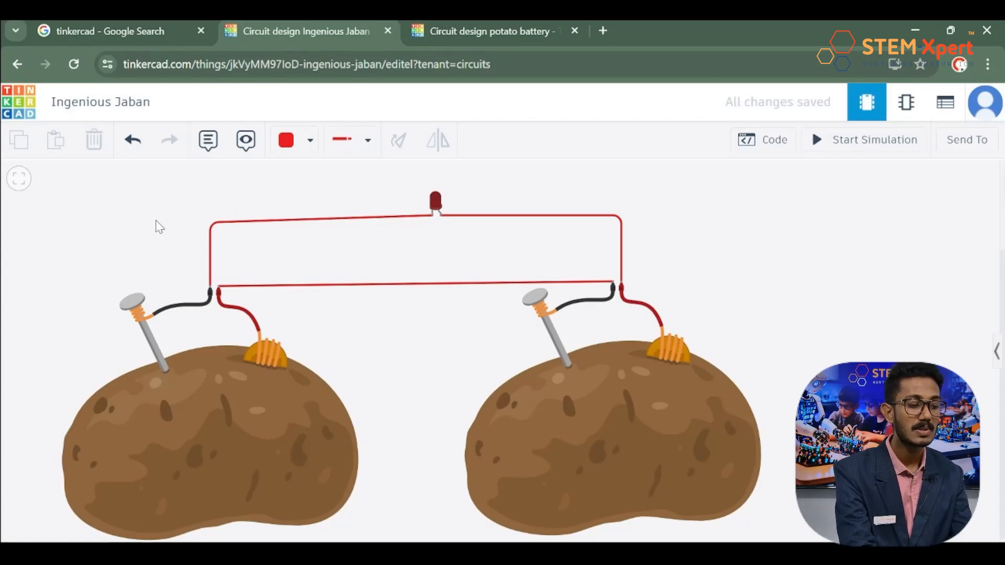
- Colour the wire between the LED and the first battery's negative terminal Black
click(239, 220)
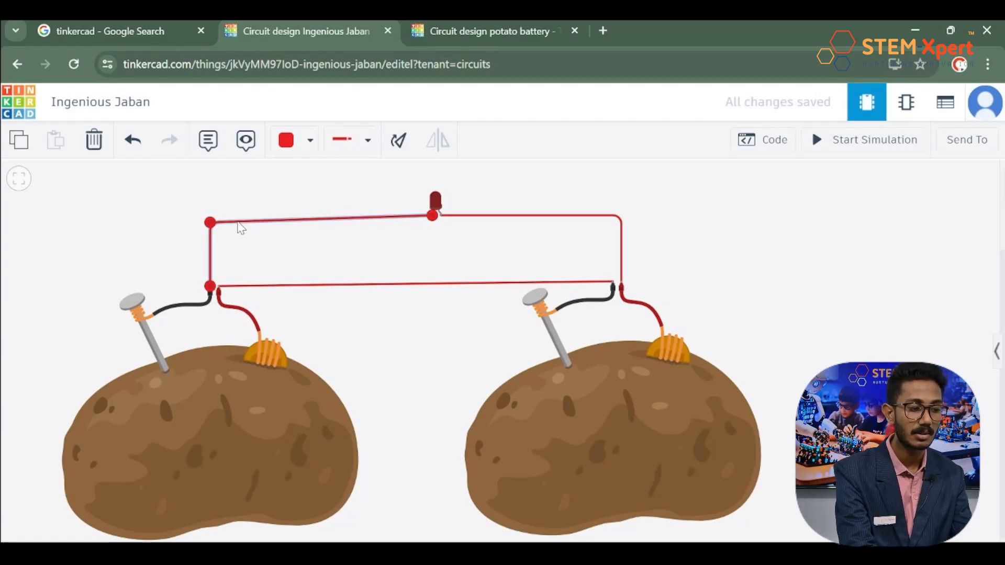
click(293, 143)
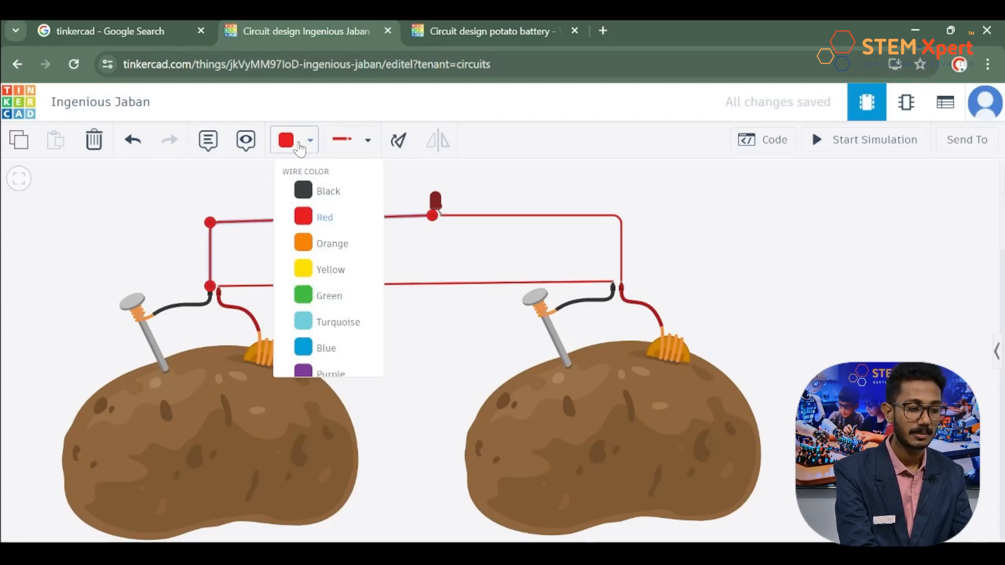
click(302, 190)
click(98, 244)
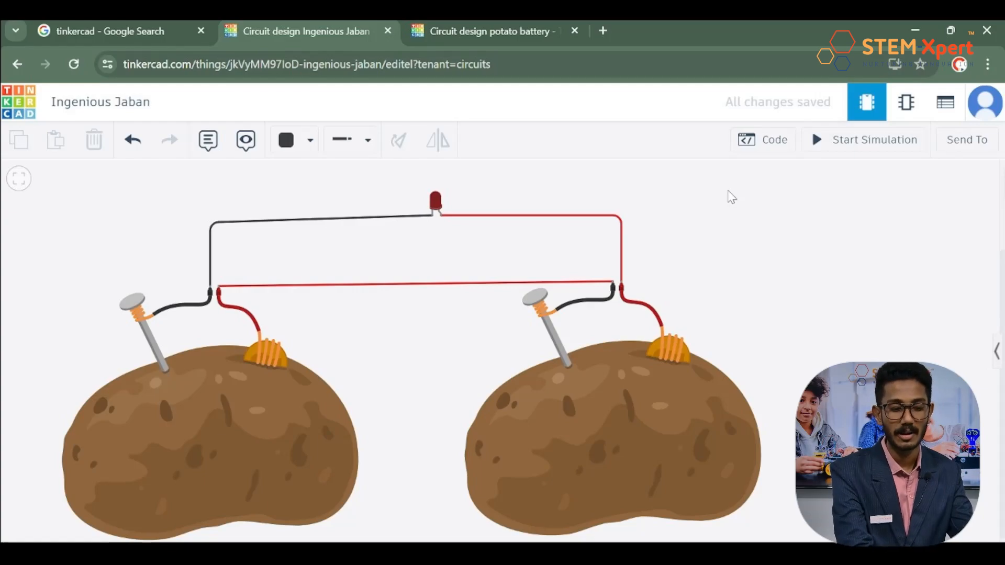
- Run the simulation of the LED with two potato batteries, then stop it
click(838, 150)
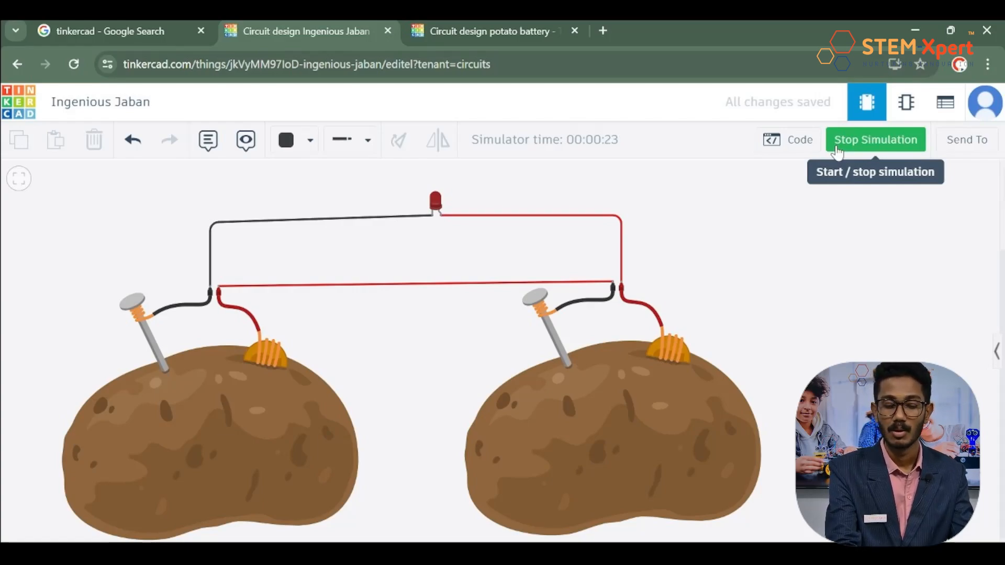
click(837, 152)
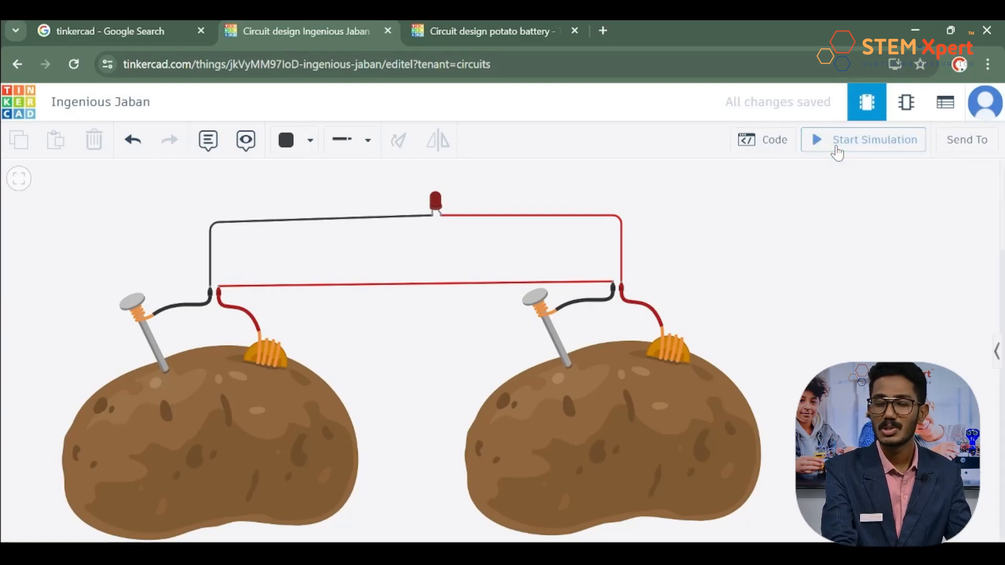
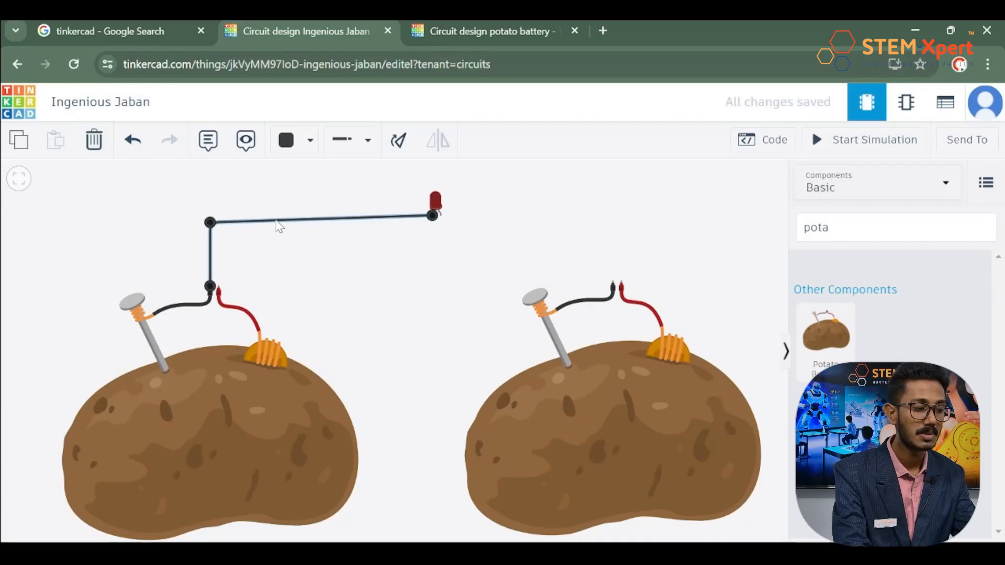
- Delete the remaining black wire and shift both potato batteries and the LED left to make room for another battery
click(94, 144)
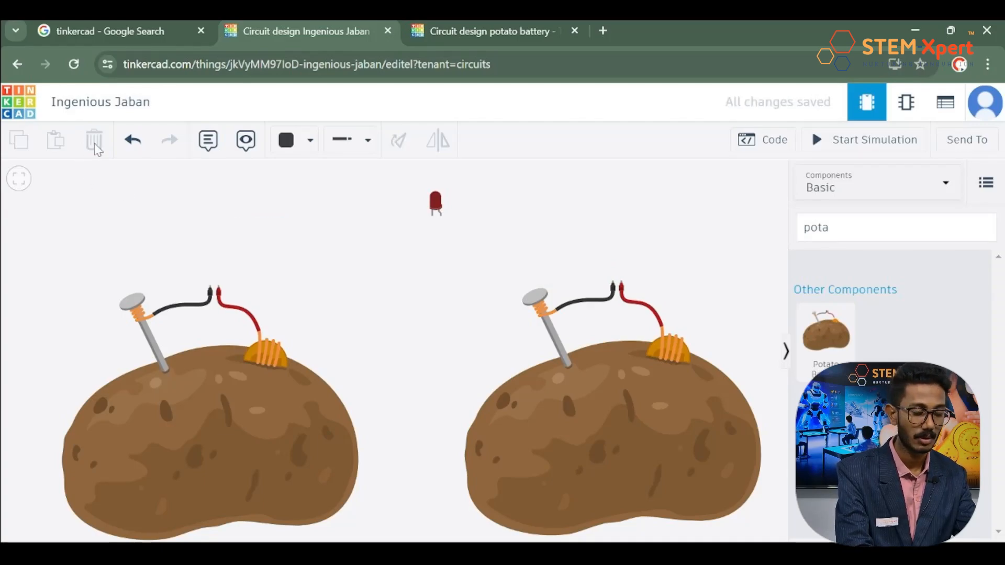
click(217, 414)
drag(216, 407, 165, 389)
drag(502, 455, 401, 445)
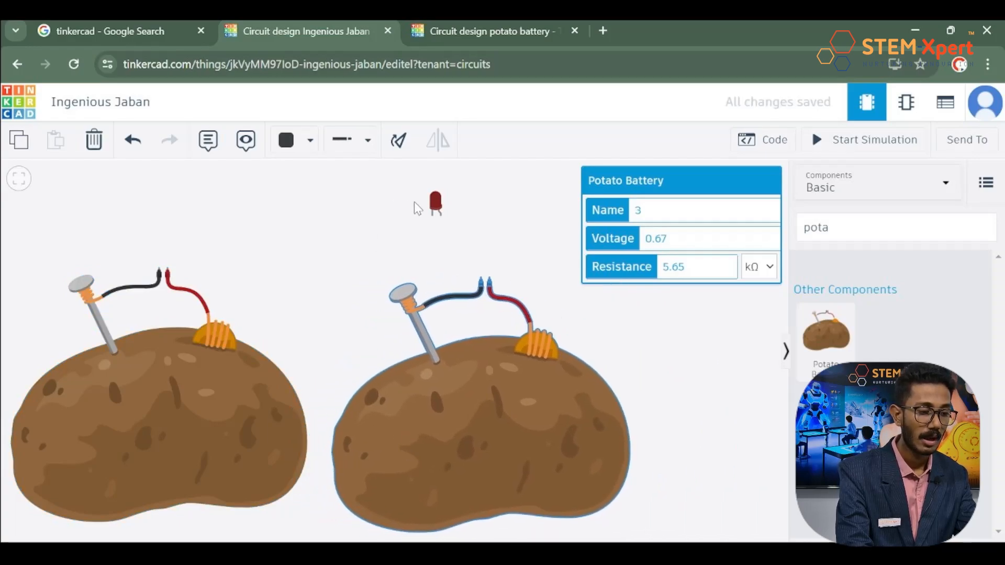
drag(440, 207, 373, 202)
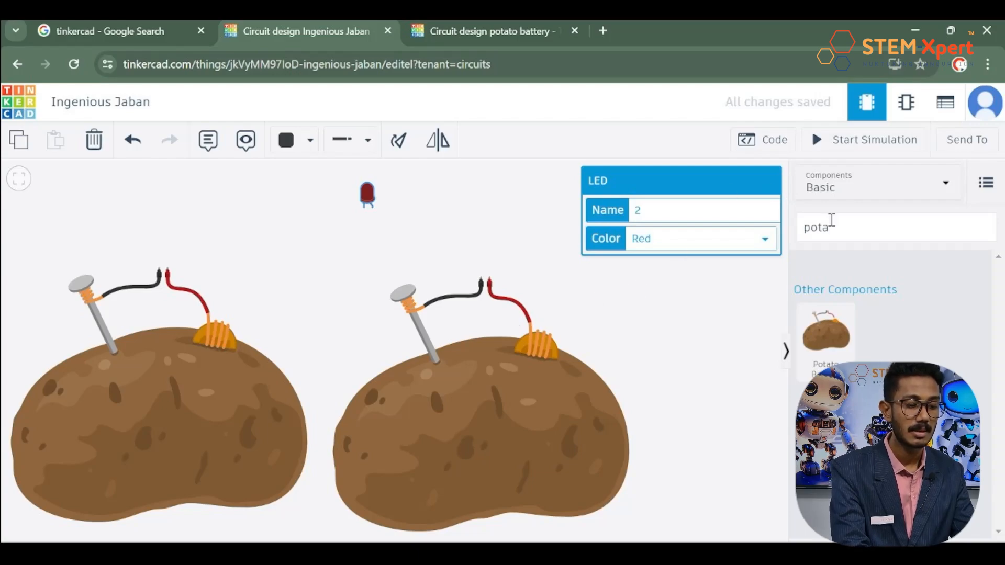
- Add a third potato battery beside the second, collapse the component list, and shift the second and third batteries slightly left
drag(826, 337, 764, 401)
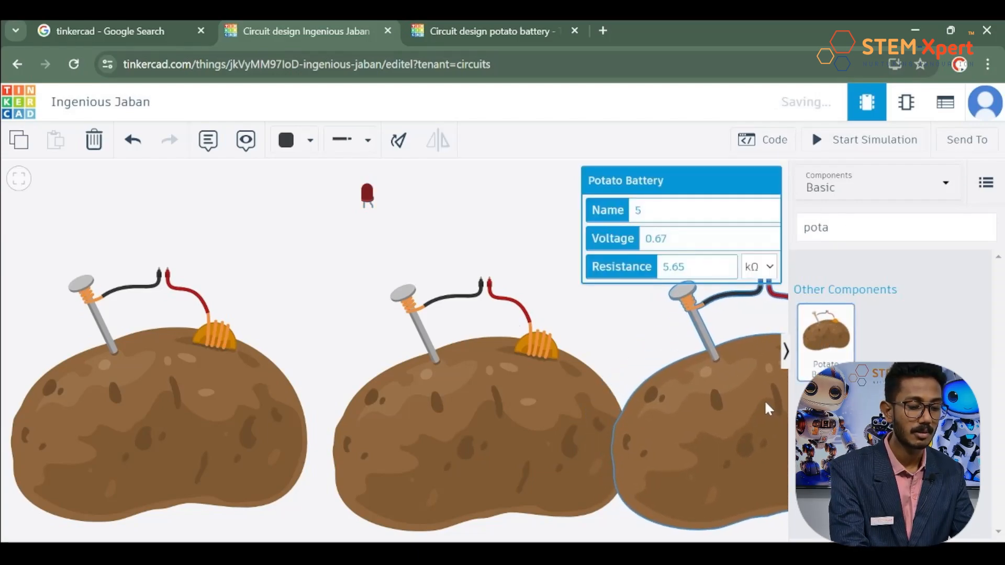
click(785, 351)
drag(542, 422, 515, 428)
drag(638, 456, 617, 454)
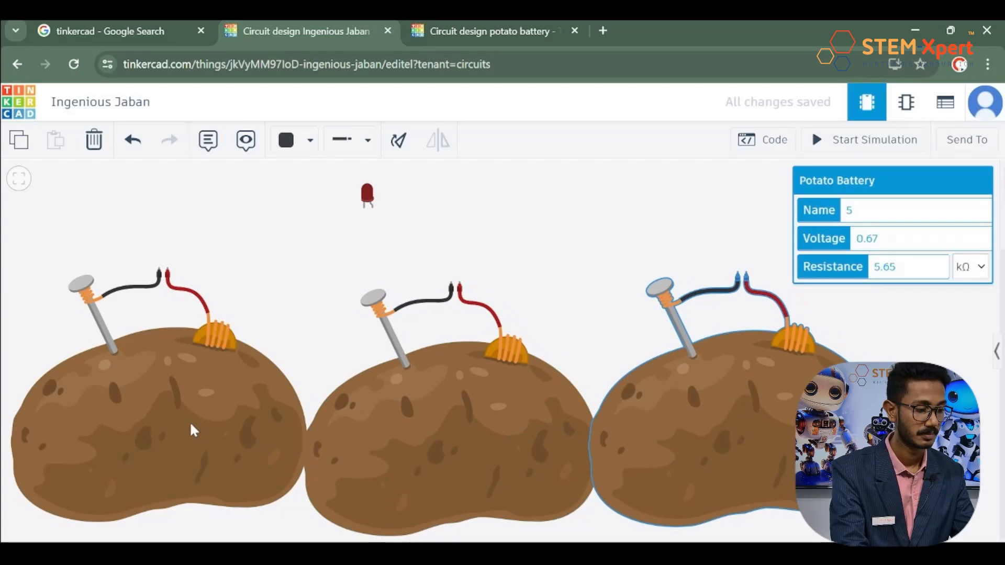
- Fit the circuit in the view and arrange the three potato batteries in an evenly spaced, level row below the LED
click(19, 180)
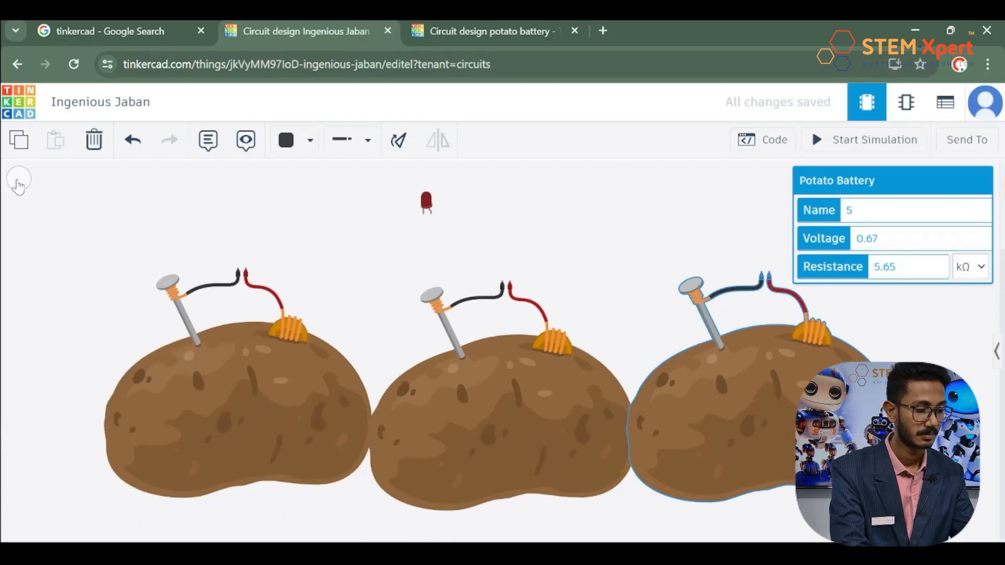
drag(266, 390, 172, 399)
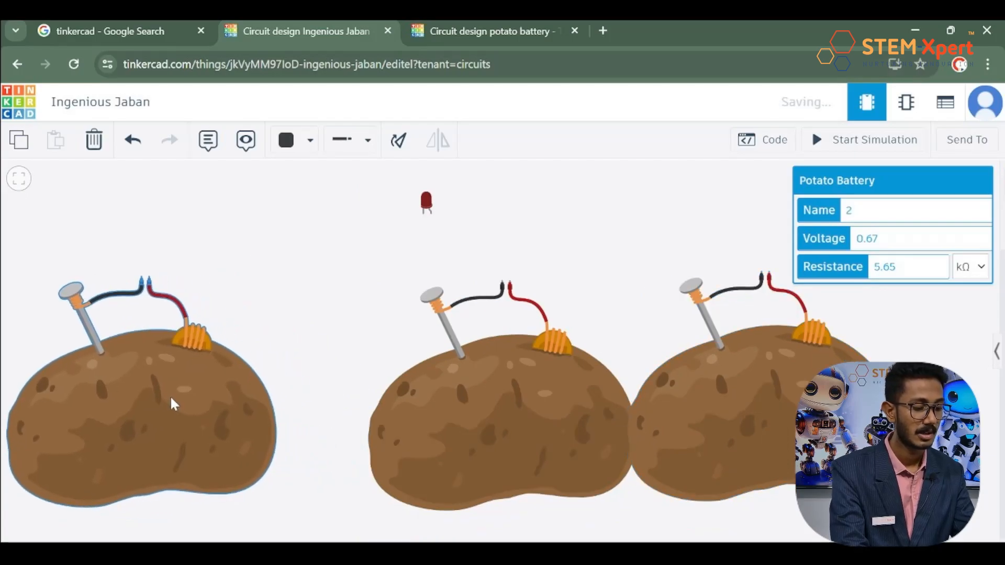
drag(501, 393, 426, 389)
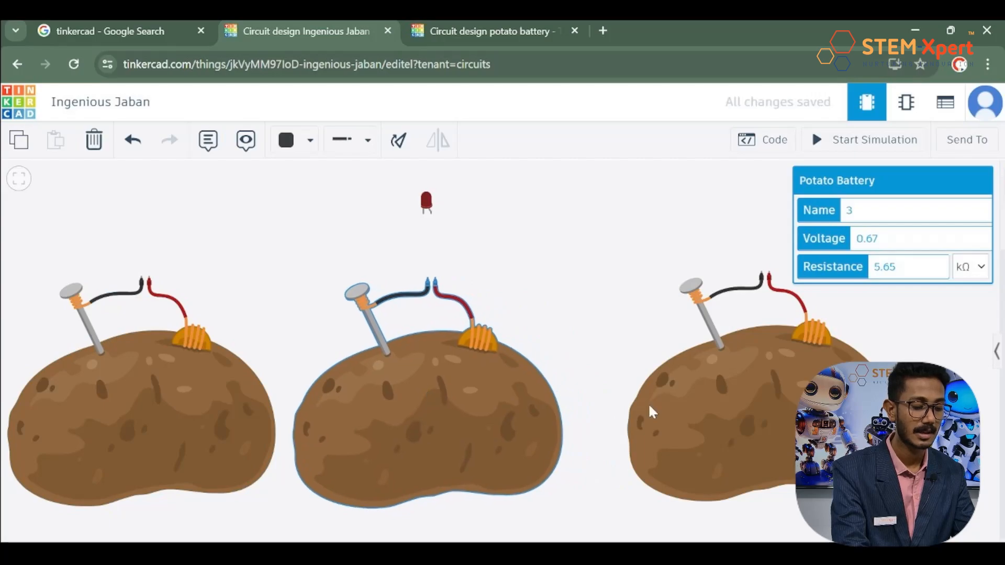
drag(699, 419, 656, 450)
drag(190, 435, 184, 463)
drag(340, 446, 323, 466)
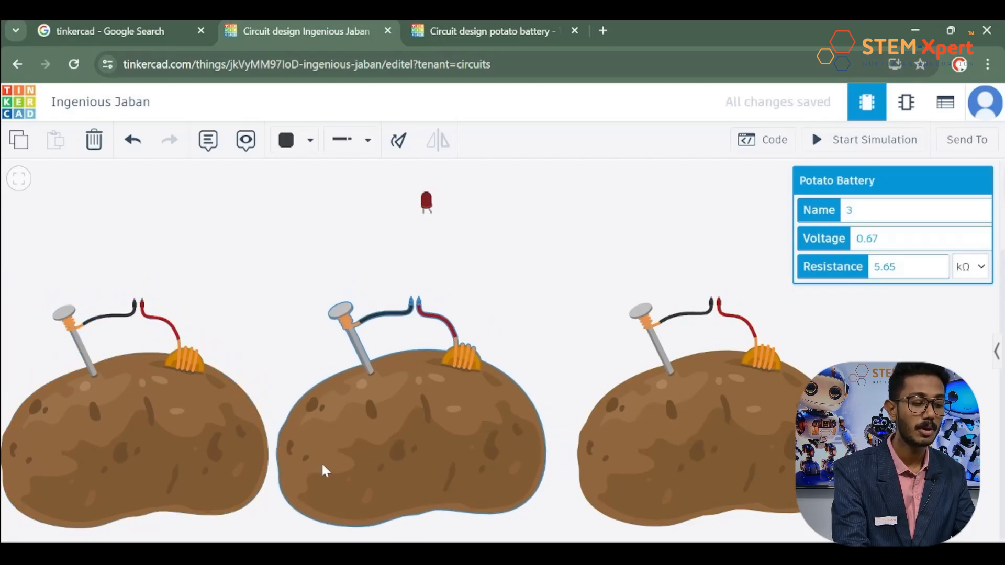
mouse_move(604, 450)
mouse_down()
mouse_move(574, 447)
mouse_move(587, 451)
mouse_up()
click(505, 237)
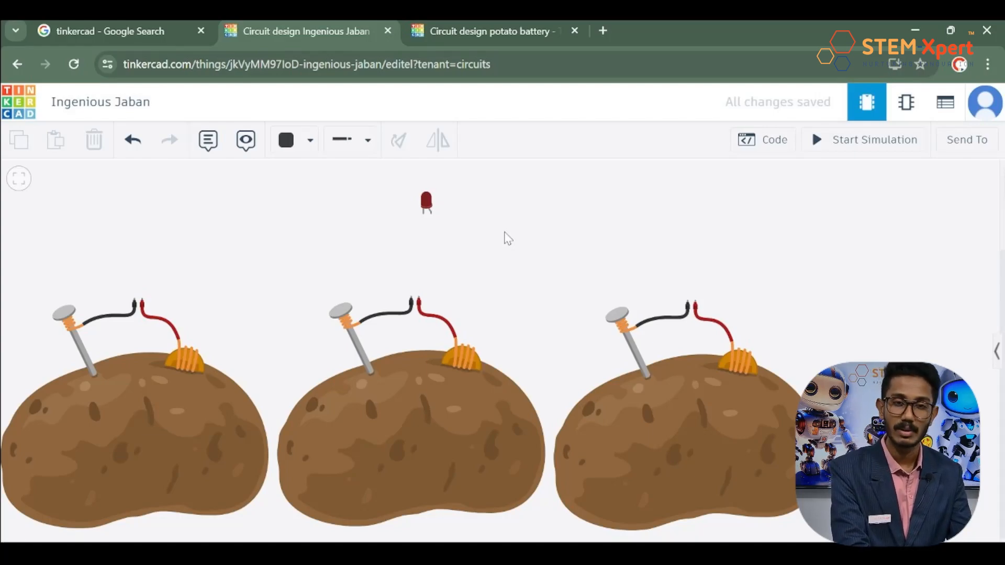
- Wire the LED's anode to the third potato battery's positive terminal, color the wire red, and align its corner above the terminal
click(431, 213)
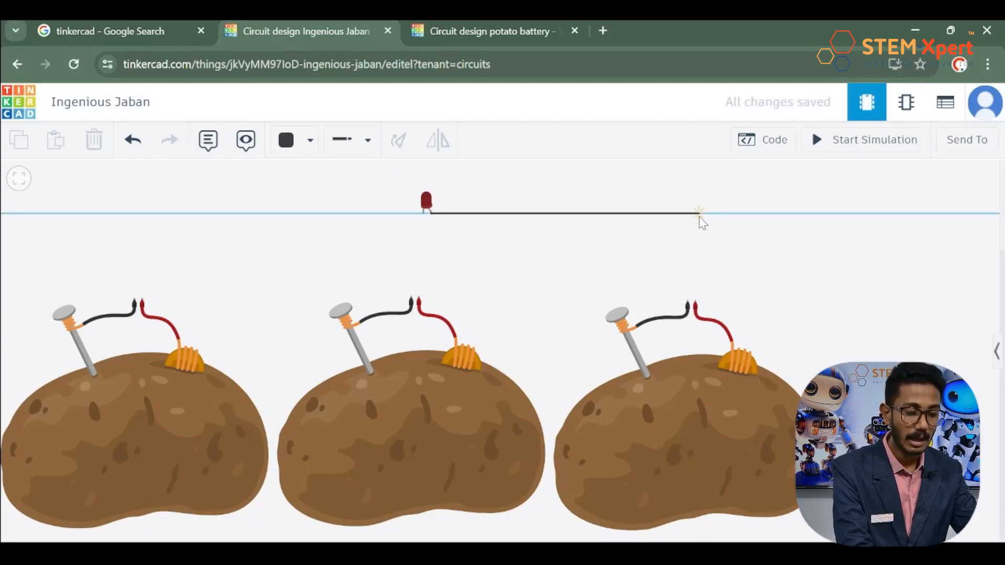
click(699, 214)
click(696, 301)
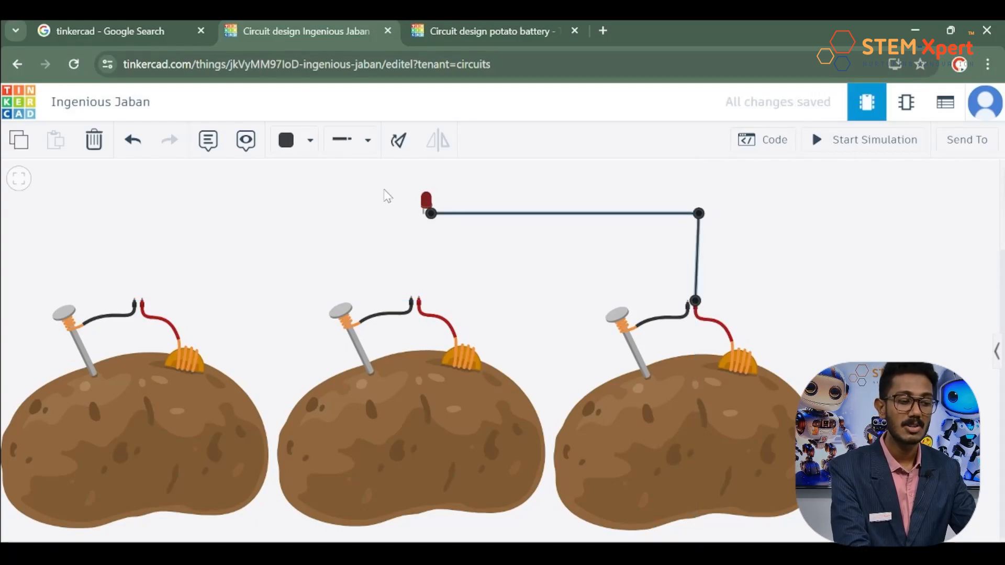
click(297, 148)
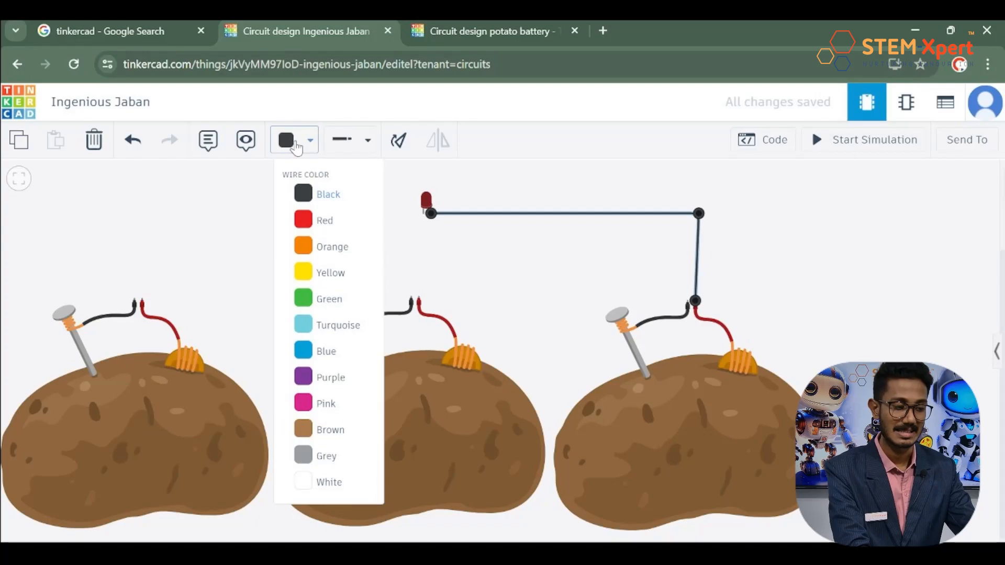
click(326, 222)
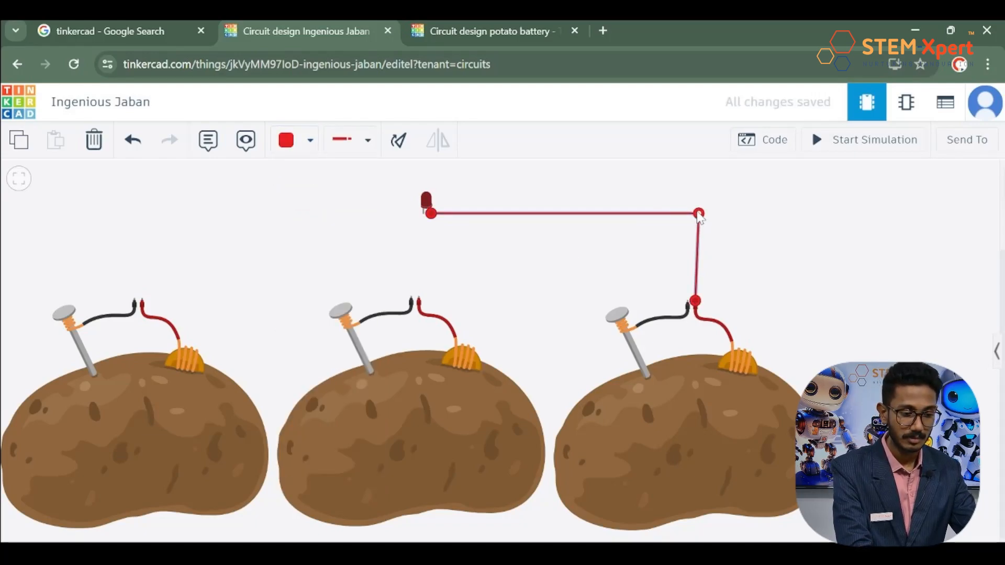
drag(697, 215, 695, 214)
click(741, 250)
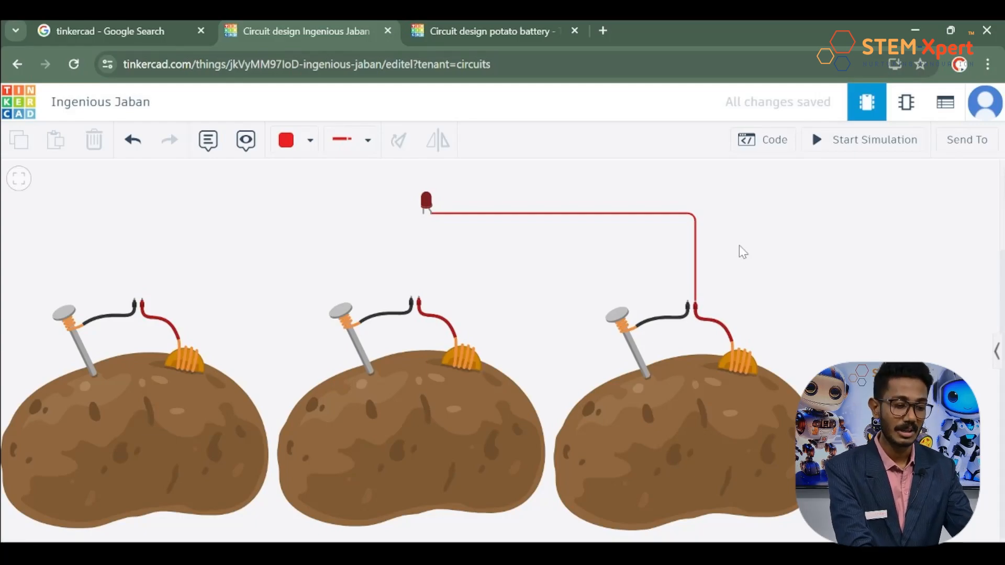
- Connect the third potato battery's negative terminal to the second battery's positive terminal, and nudge the second battery slightly down and right
click(688, 303)
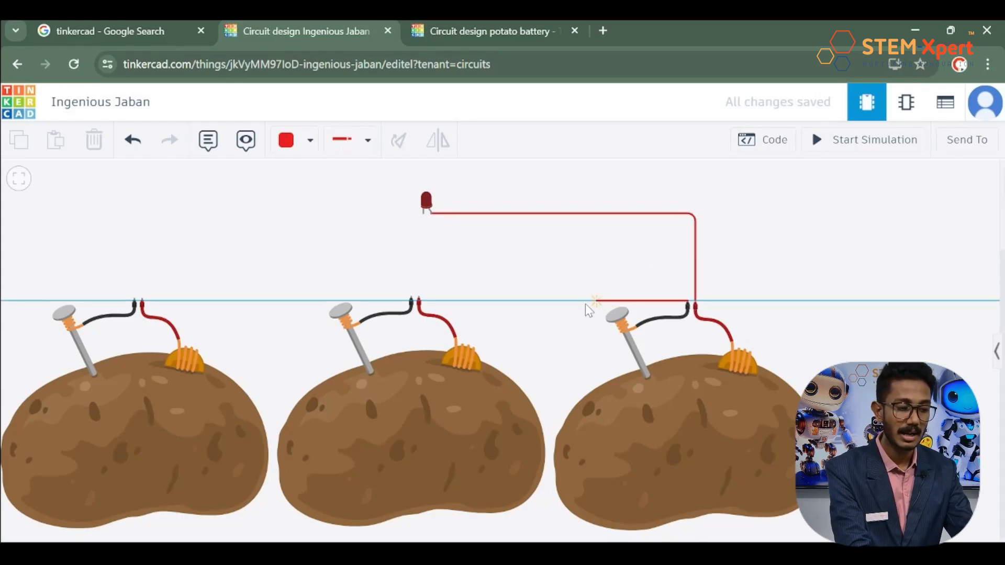
click(419, 299)
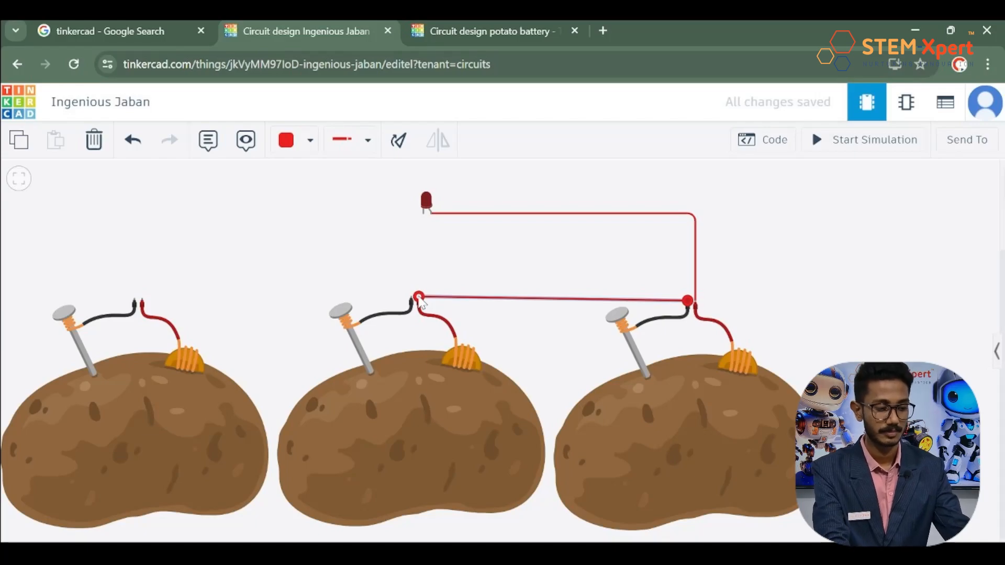
click(416, 396)
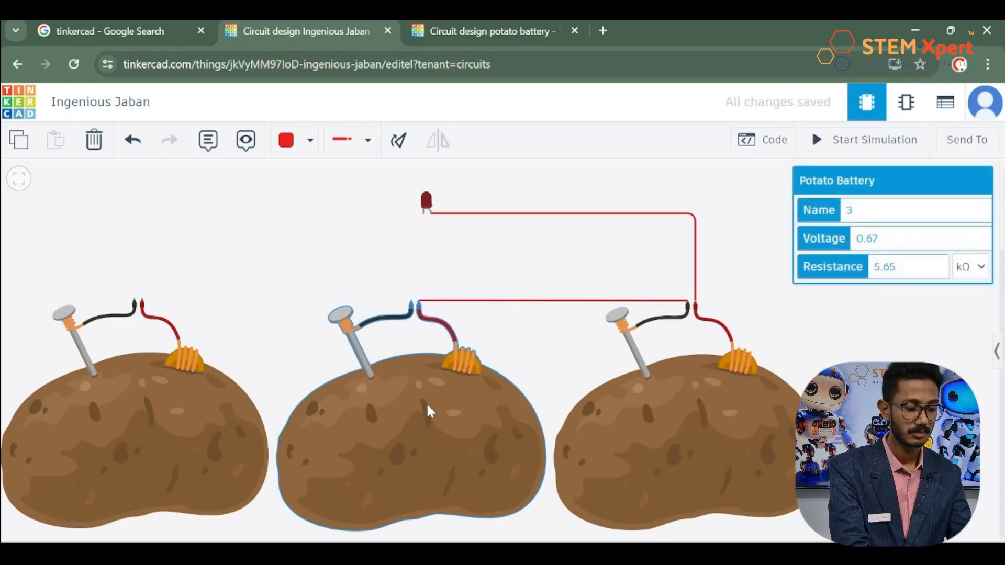
mouse_move(426, 403)
mouse_down()
mouse_move(408, 408)
mouse_move(430, 411)
mouse_up()
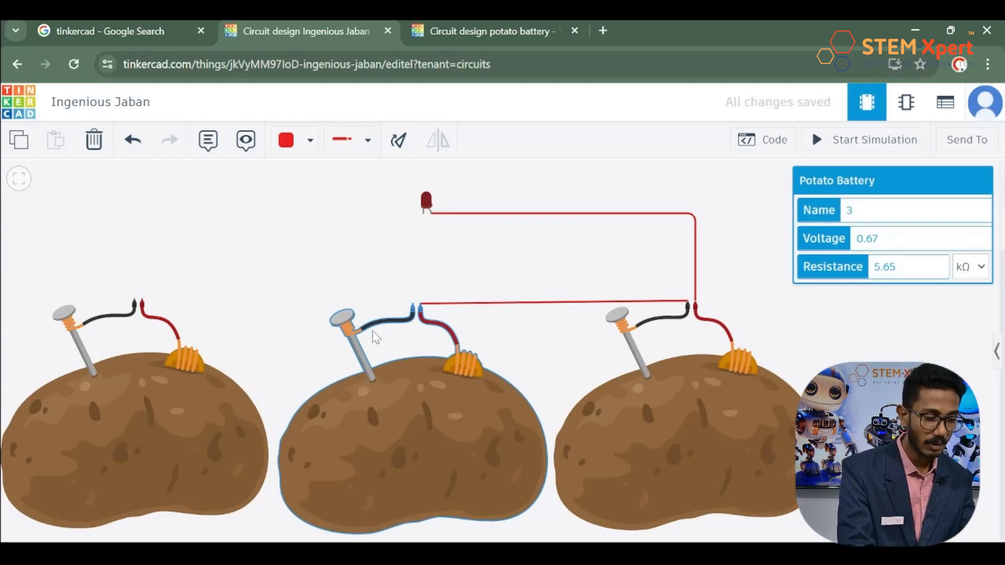
- Connect the second potato battery's negative terminal to the first battery's positive terminal, and nudge the first battery slightly down
click(414, 304)
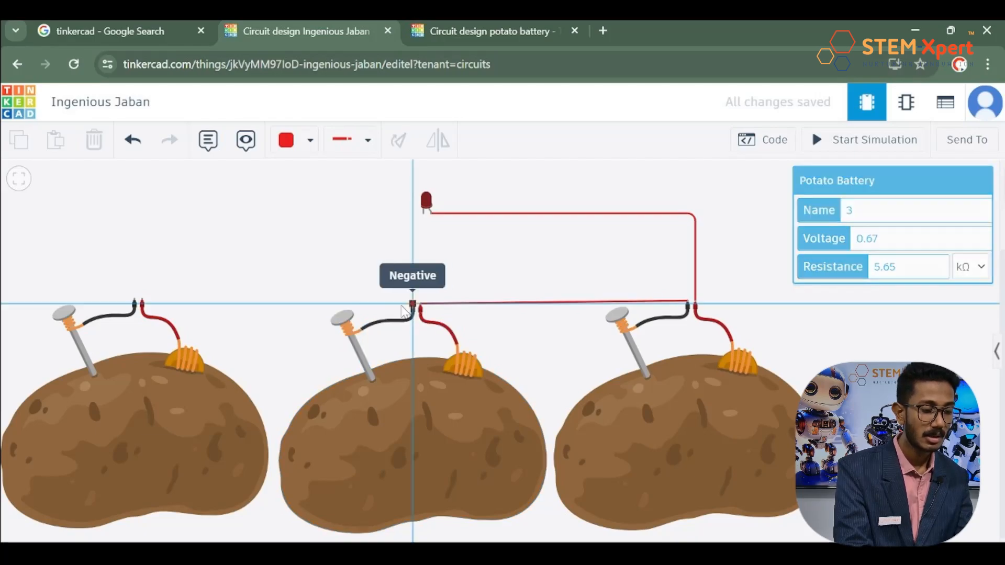
click(142, 302)
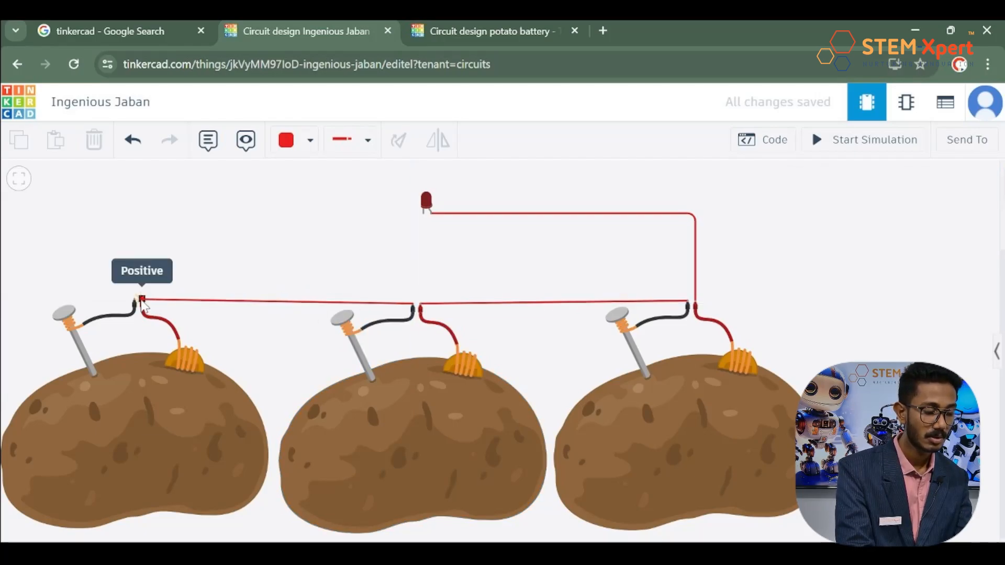
click(210, 414)
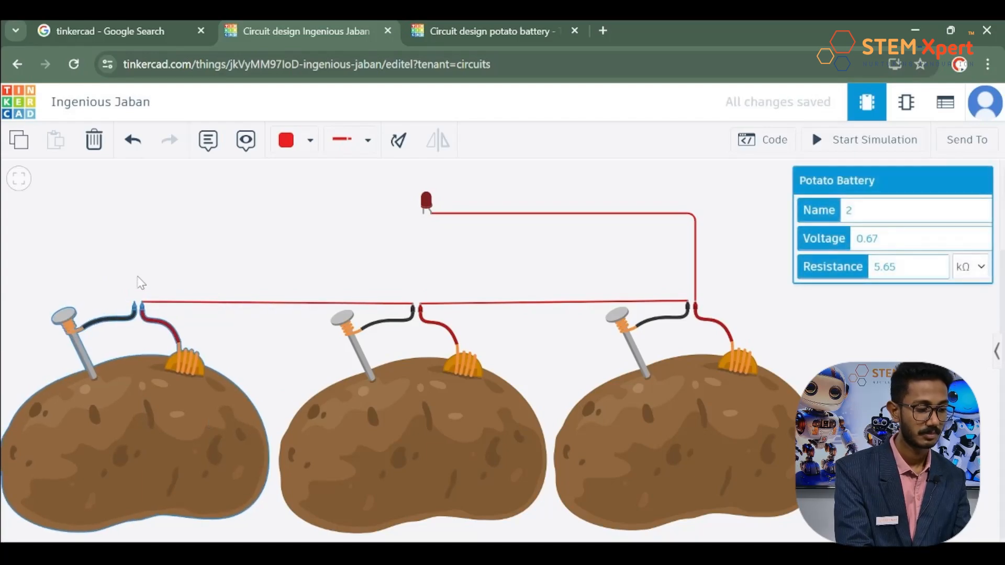
click(136, 253)
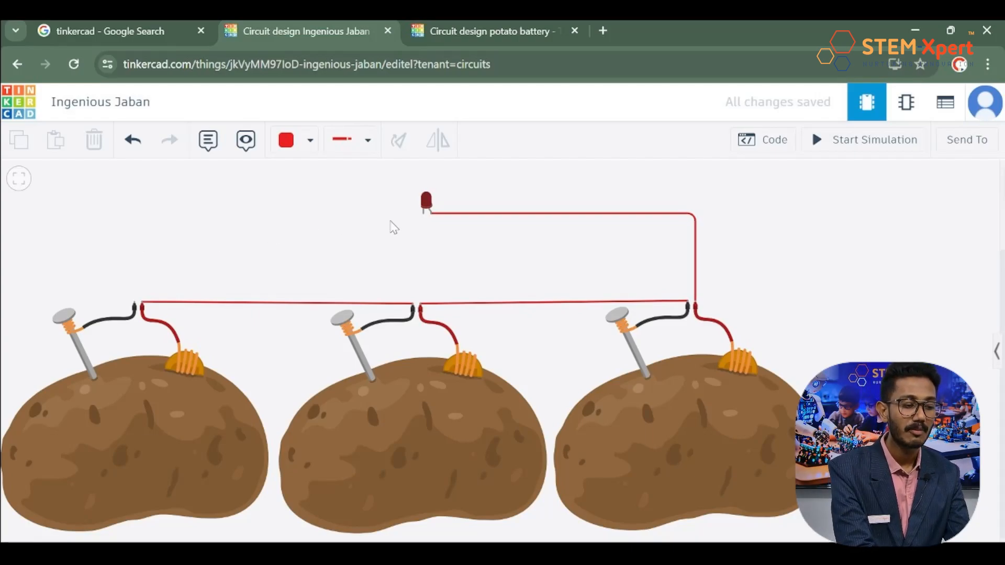
- Wire the LED's cathode to the first potato battery's negative terminal with a right-angle corner, and color the wire black
click(423, 215)
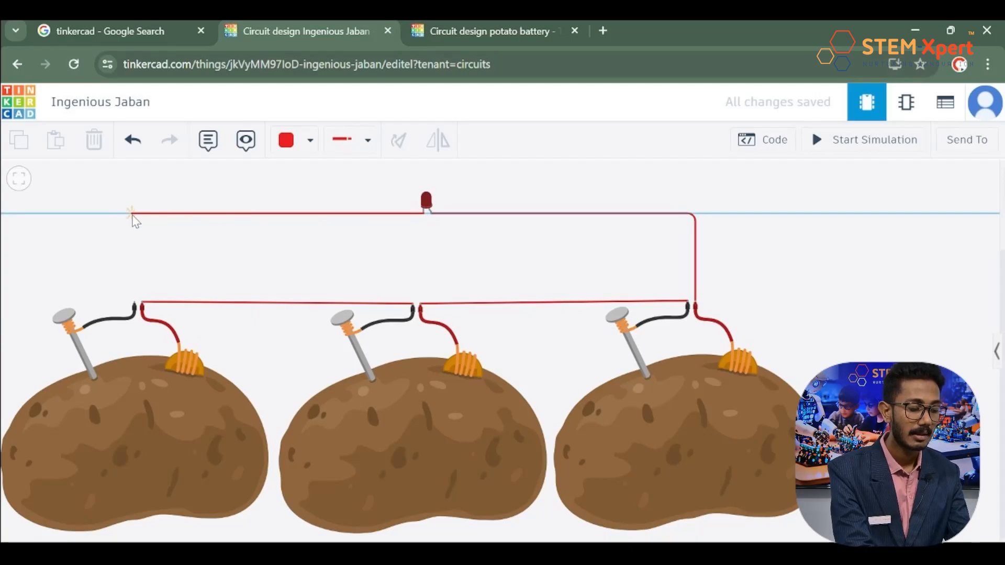
click(134, 215)
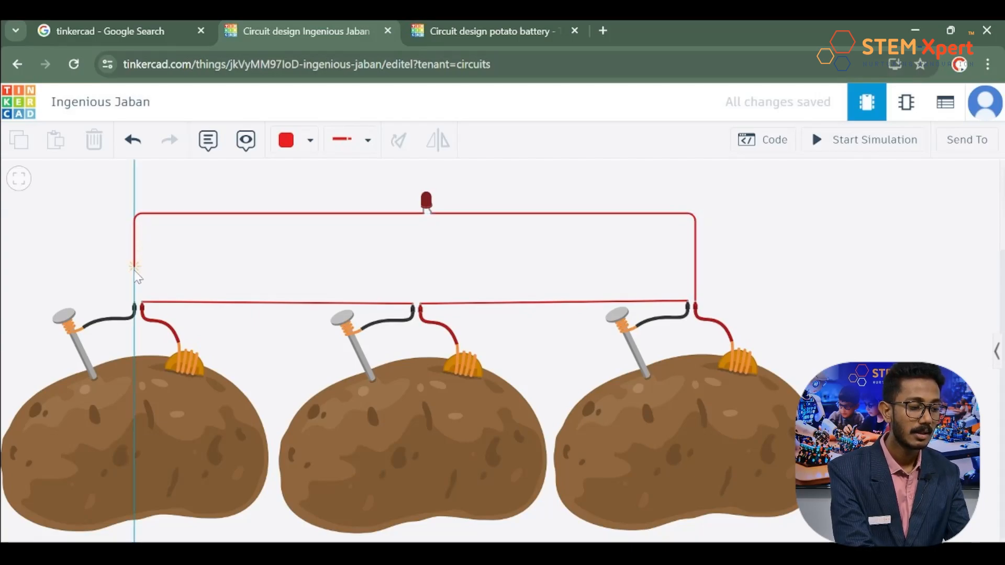
click(135, 303)
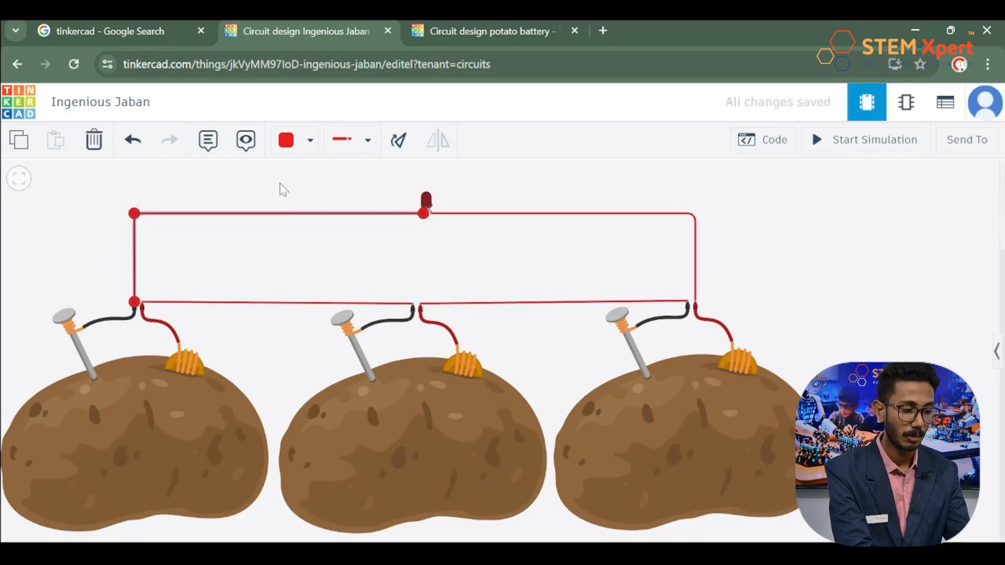
click(302, 151)
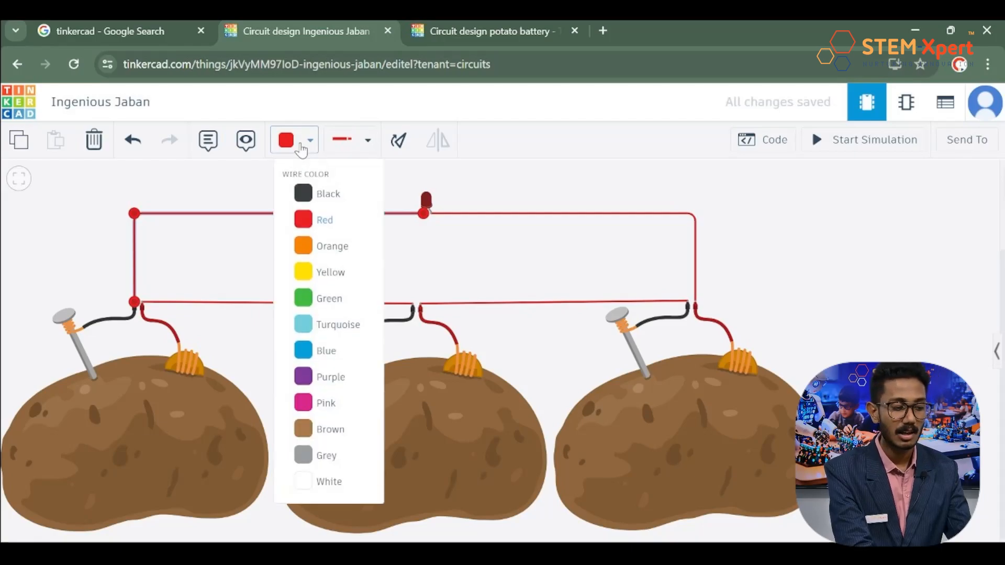
click(309, 194)
click(93, 248)
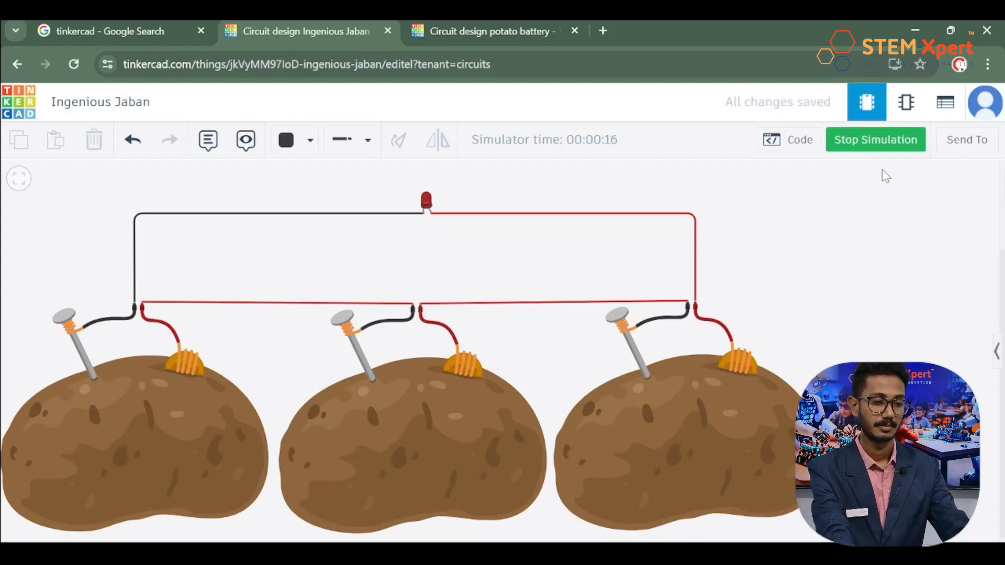
- Stop the simulation and delete all three potato batteries, keeping only the LED
click(875, 151)
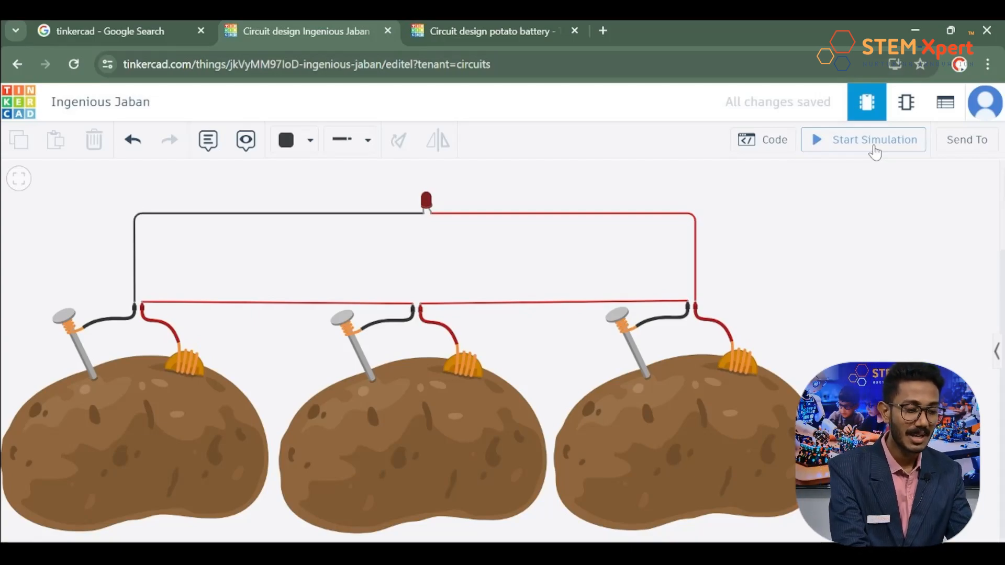
click(687, 456)
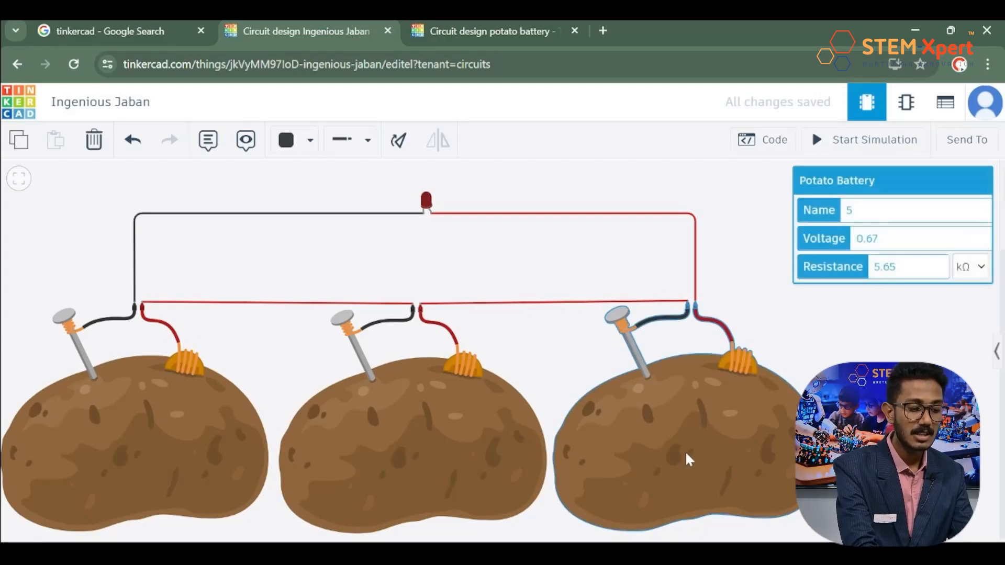
key(Delete)
click(473, 471)
key(Delete)
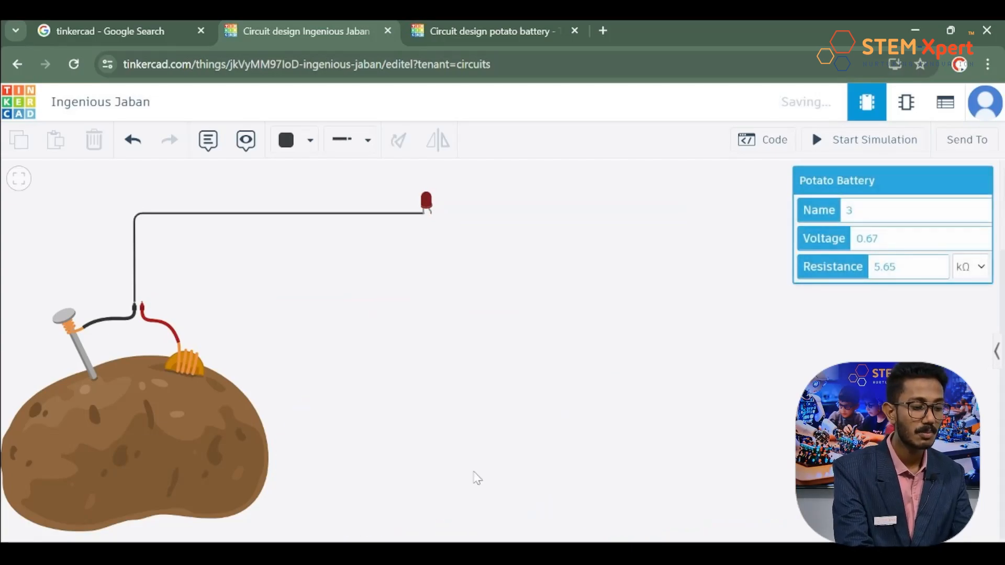
click(134, 475)
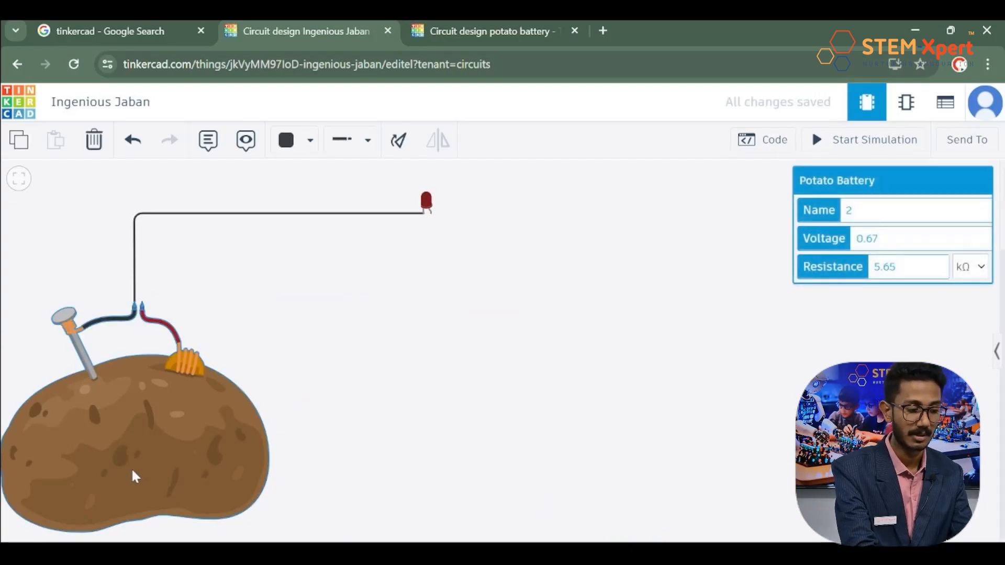
key(Delete)
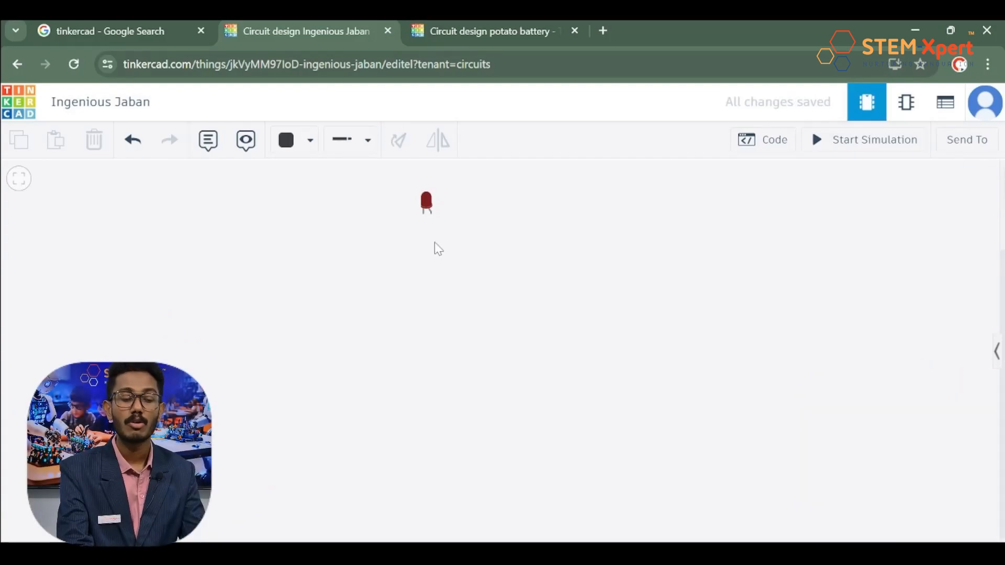
- Search the components for "lemon" and place two lemon batteries side by side below the LED
click(995, 356)
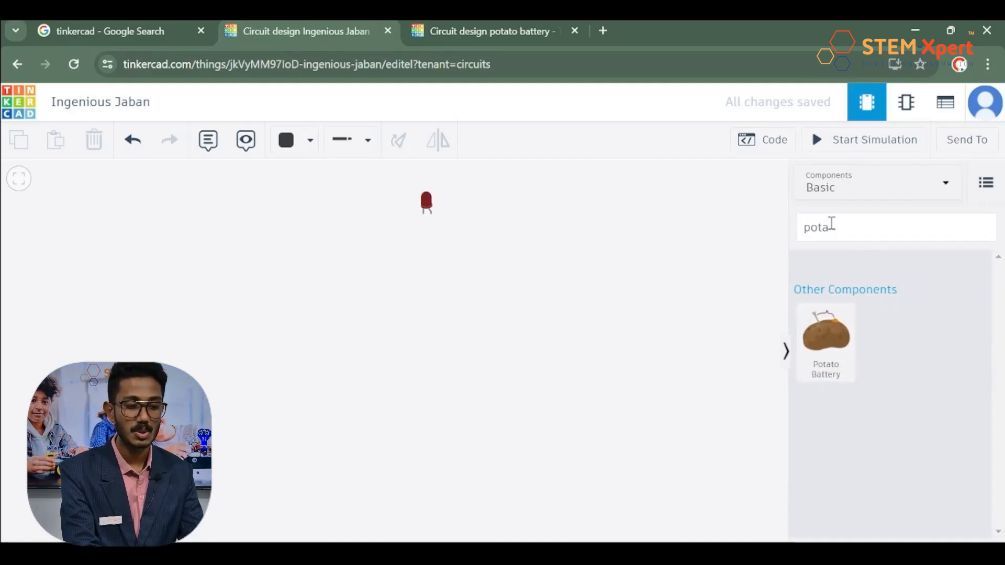
click(831, 225)
key(BackSpace)
key(BackSpace)
key(BackSpace)
key(BackSpace)
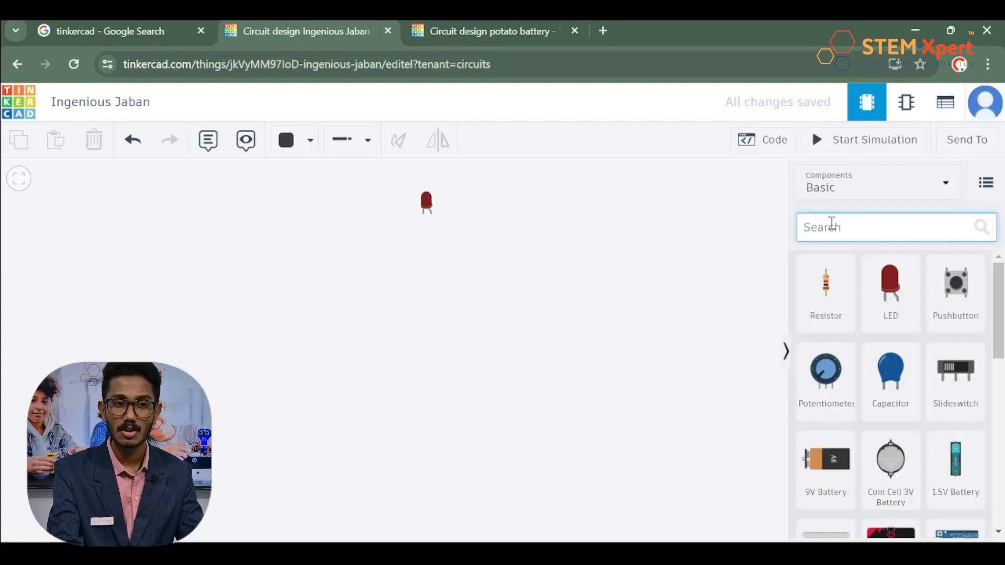
text(le)
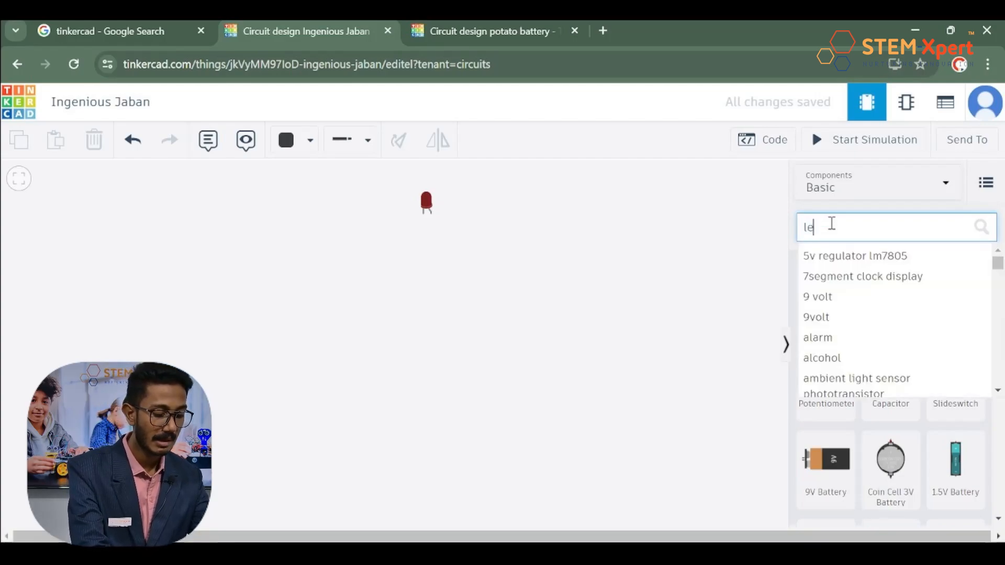
text(mon)
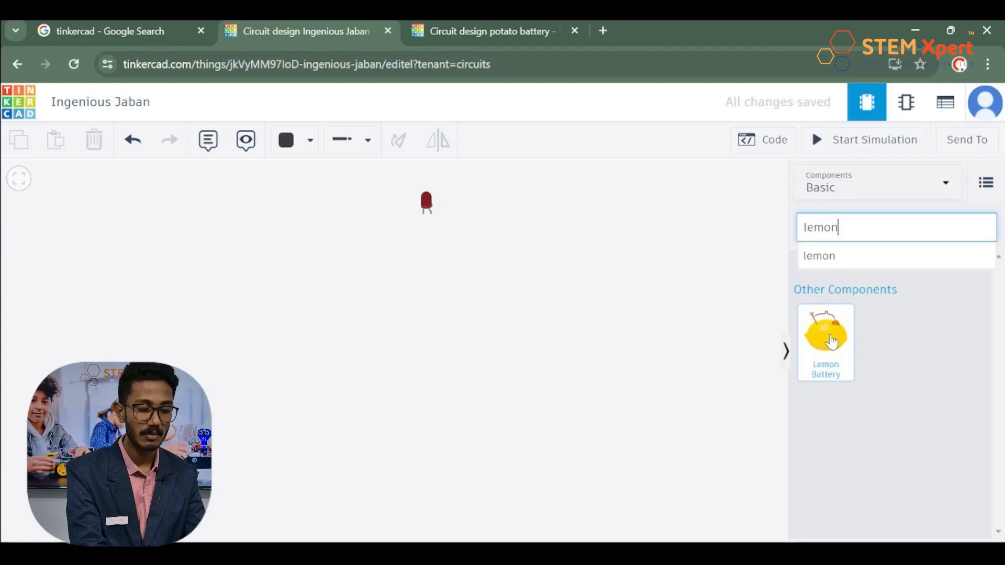
drag(832, 342, 378, 430)
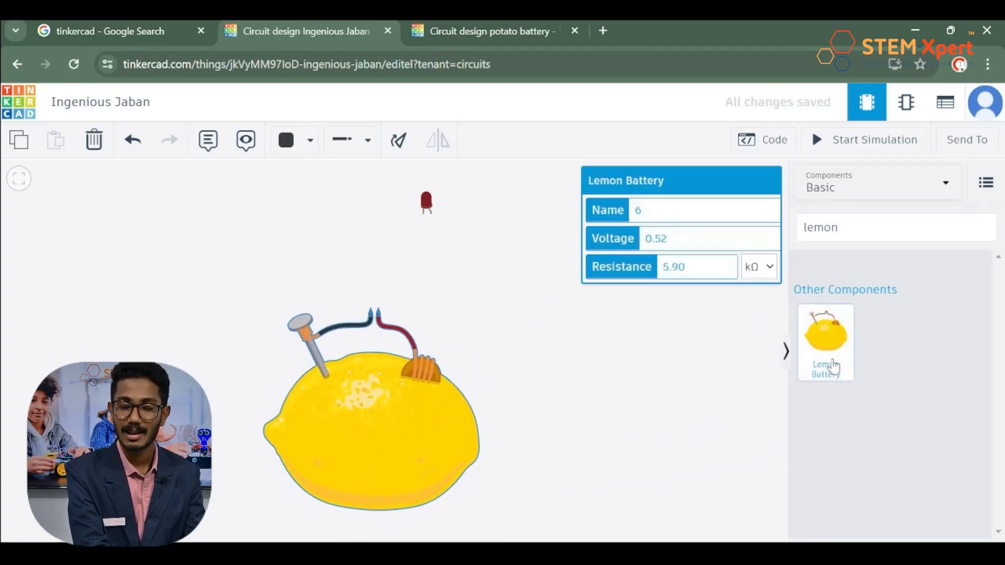
drag(833, 367, 618, 428)
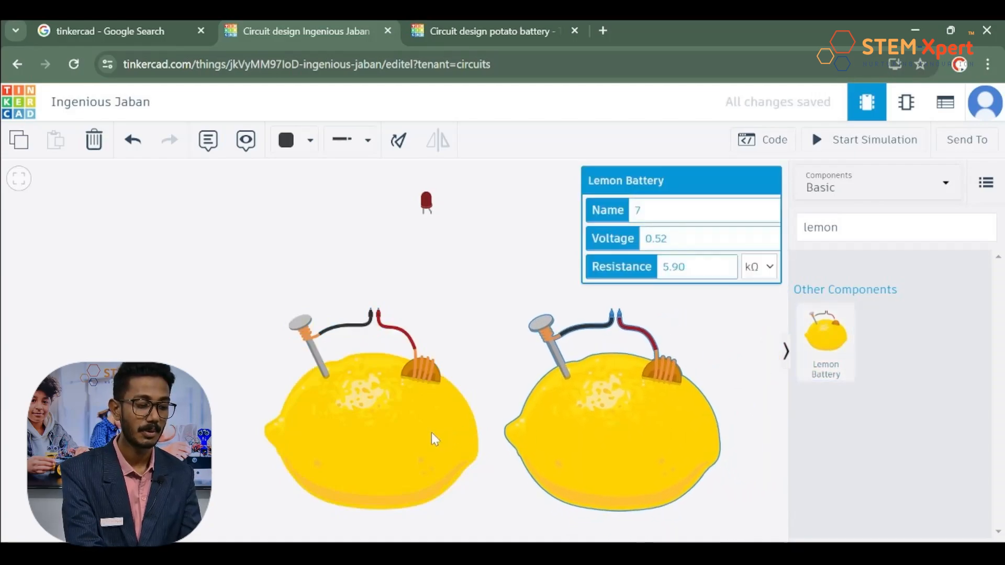
- Move the two lemon batteries left and add a third lemon battery beside the second
drag(429, 432, 338, 433)
drag(680, 385, 661, 396)
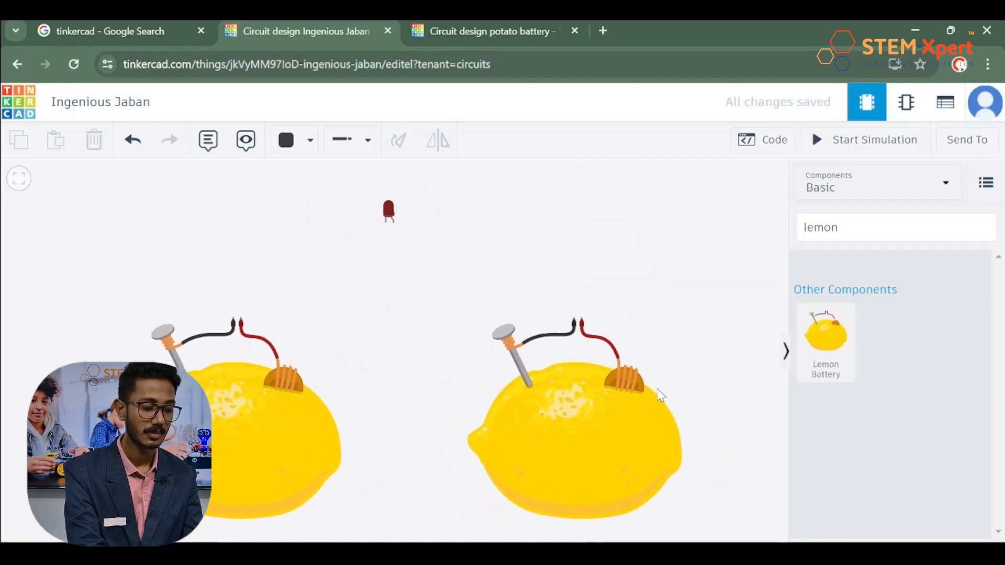
drag(558, 419, 468, 425)
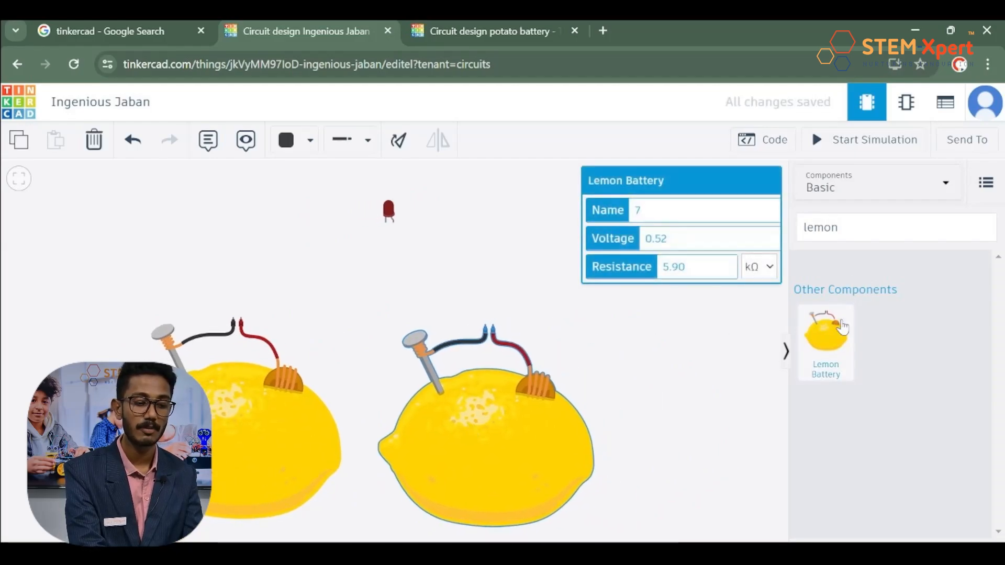
drag(827, 335, 711, 447)
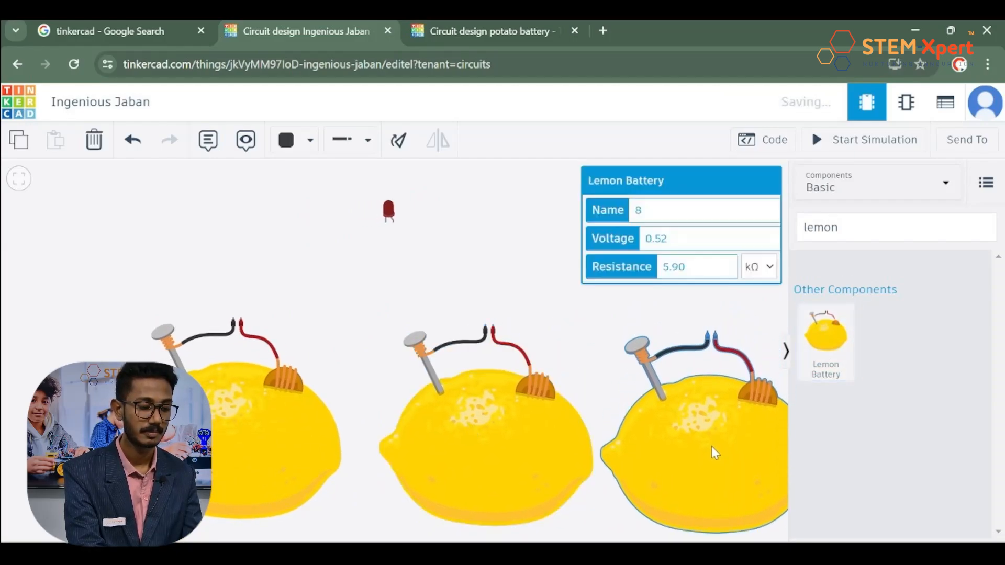
- Shift the three lemon batteries left to fit a fourth at the row's right end, and collapse the component list
drag(331, 423, 215, 423)
drag(460, 423, 343, 423)
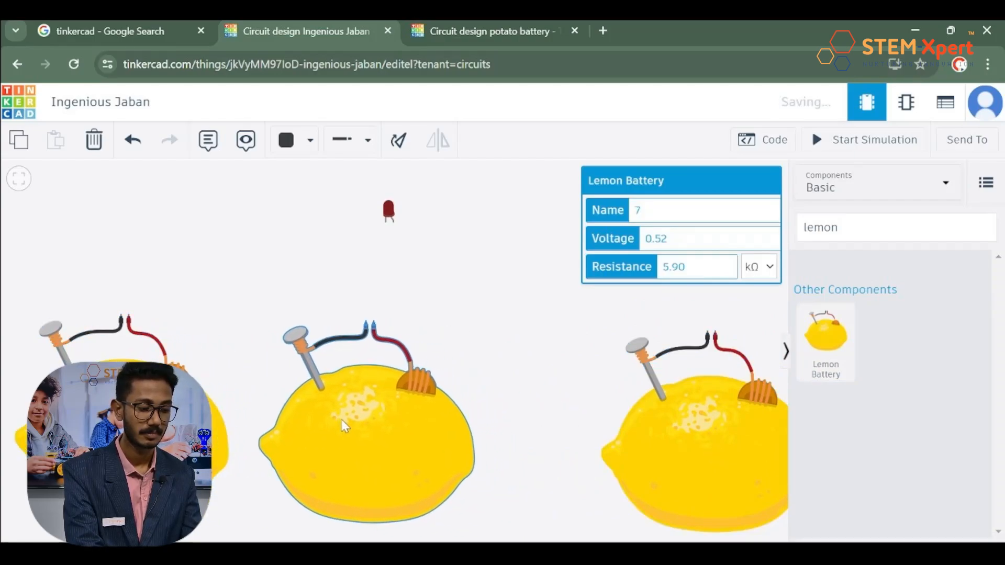
drag(665, 406, 562, 407)
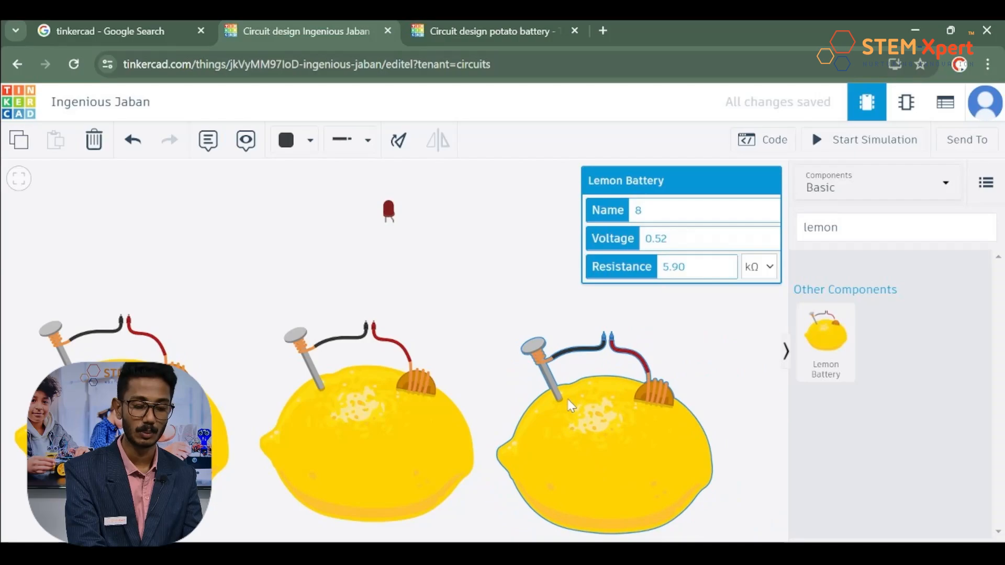
drag(850, 335, 836, 435)
click(786, 361)
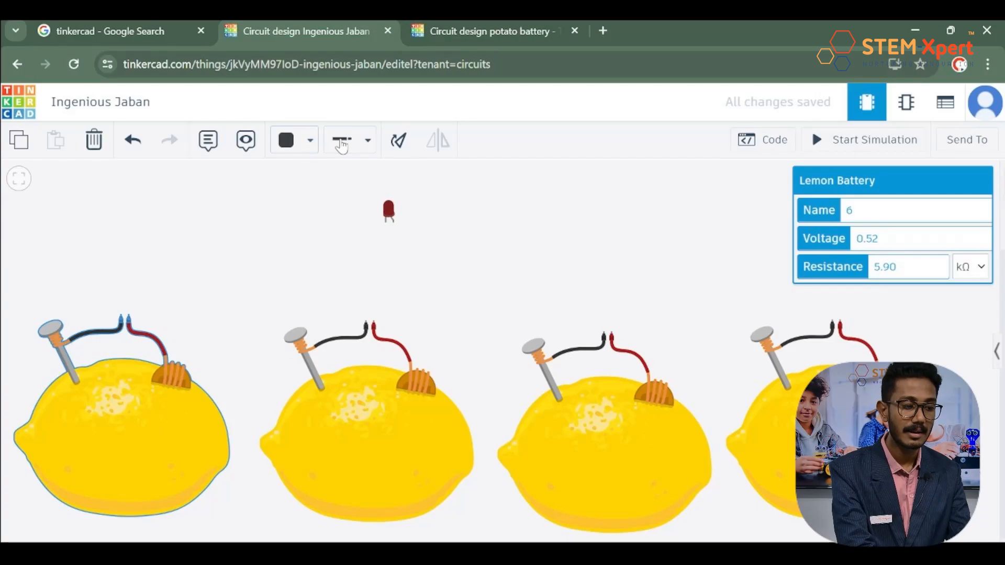
- Rotate the first lemon battery until its nail stands nearly upright and its leads lean toward the second battery
click(390, 141)
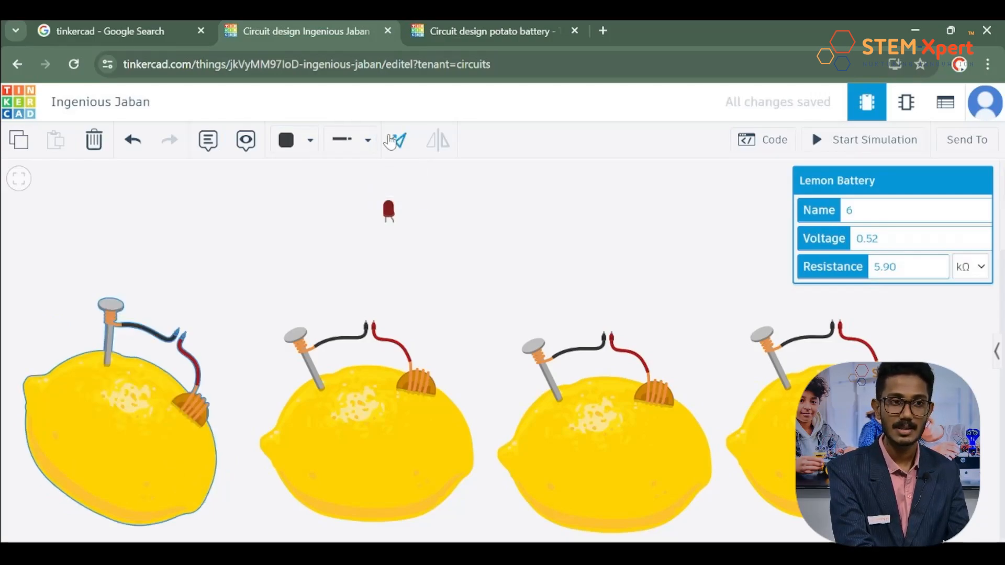
click(390, 141)
click(386, 142)
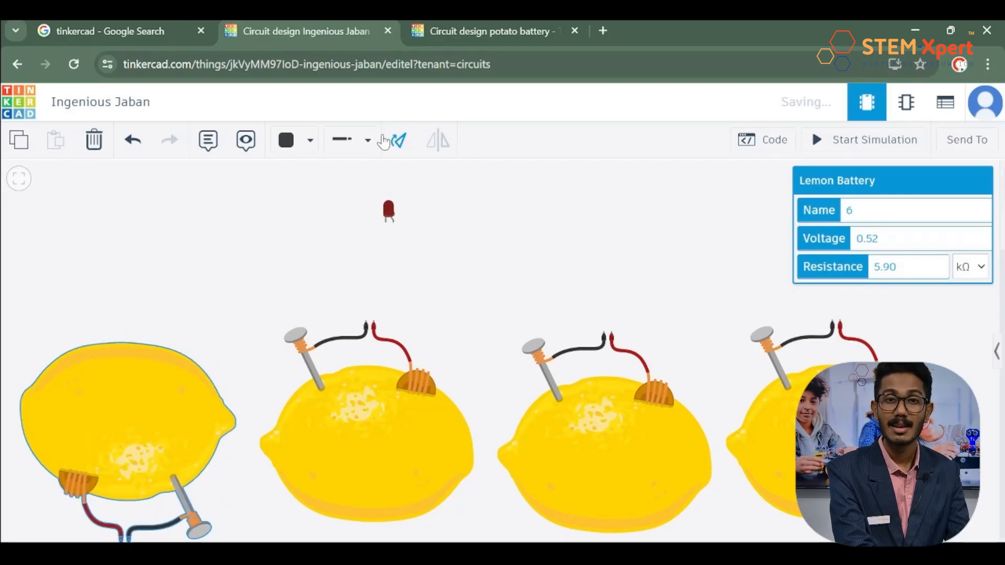
click(385, 141)
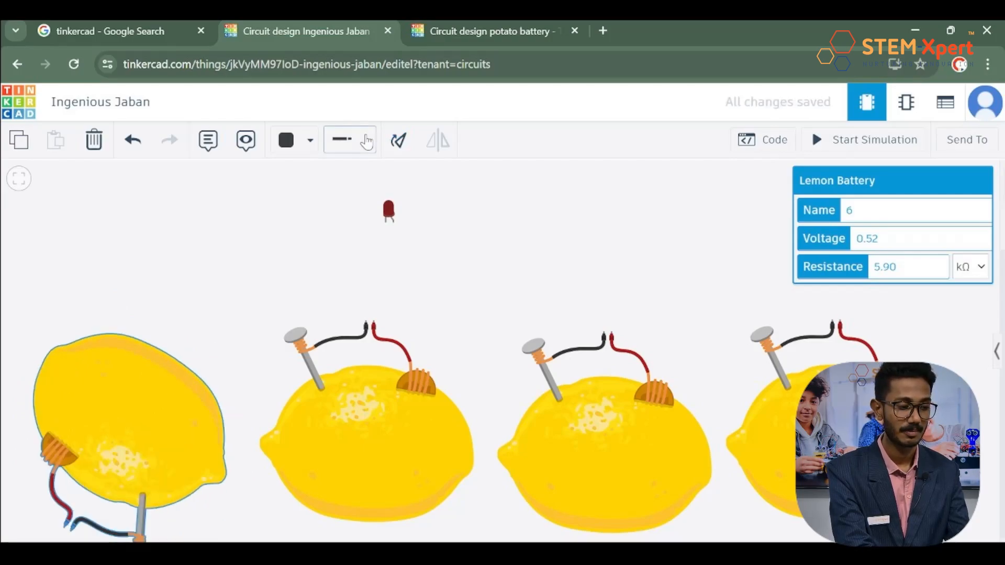
click(399, 142)
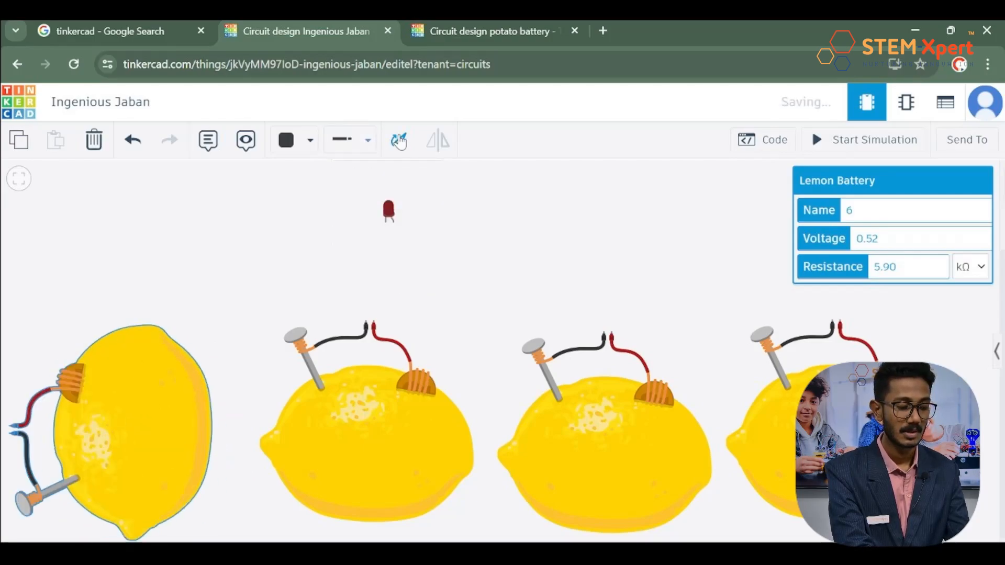
click(399, 142)
click(399, 142)
click(399, 141)
click(399, 141)
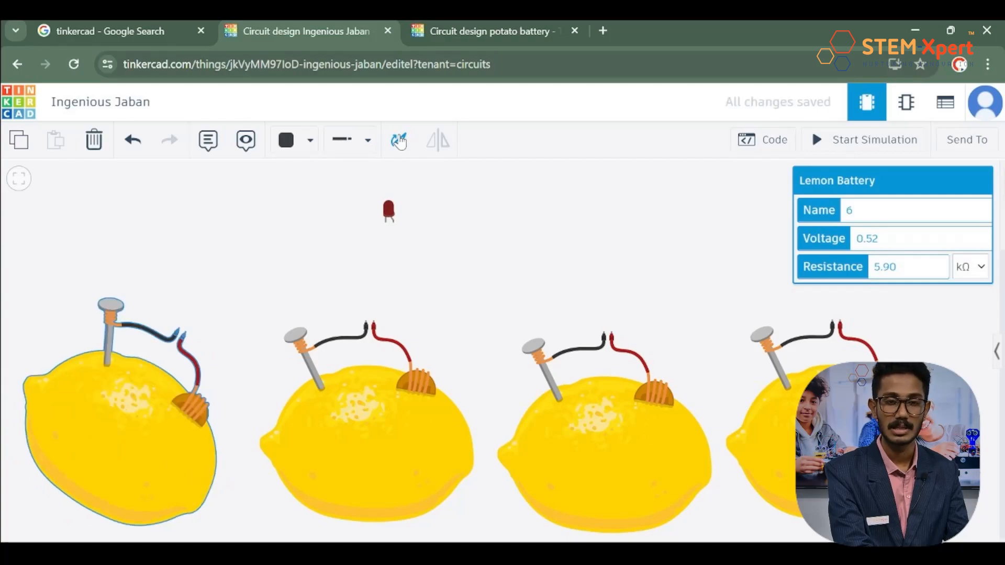
- Move the first lemon battery up and to the left, and shift the other three left and slightly down beside it
drag(105, 440, 83, 386)
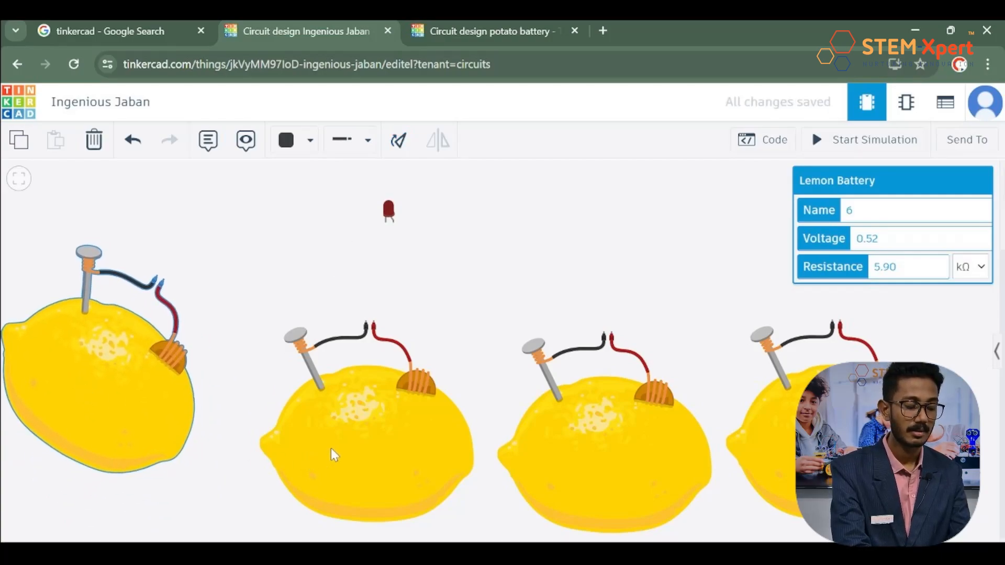
drag(331, 449, 260, 472)
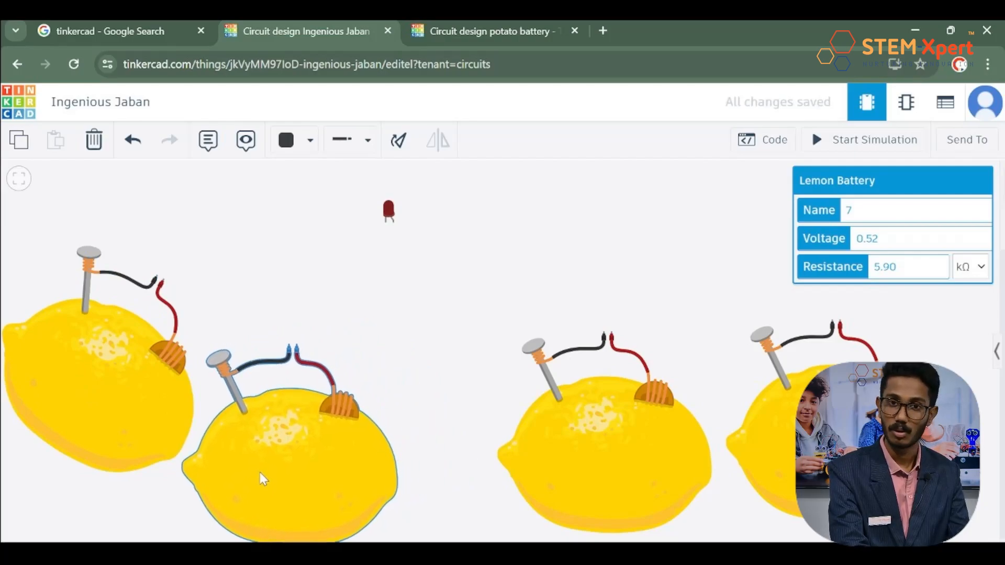
drag(558, 456, 476, 475)
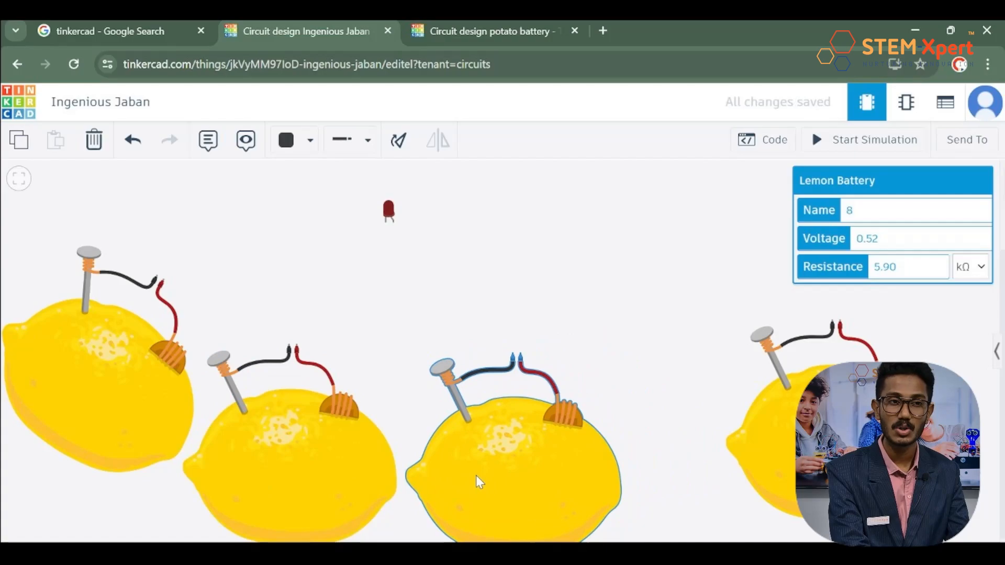
drag(810, 455, 717, 472)
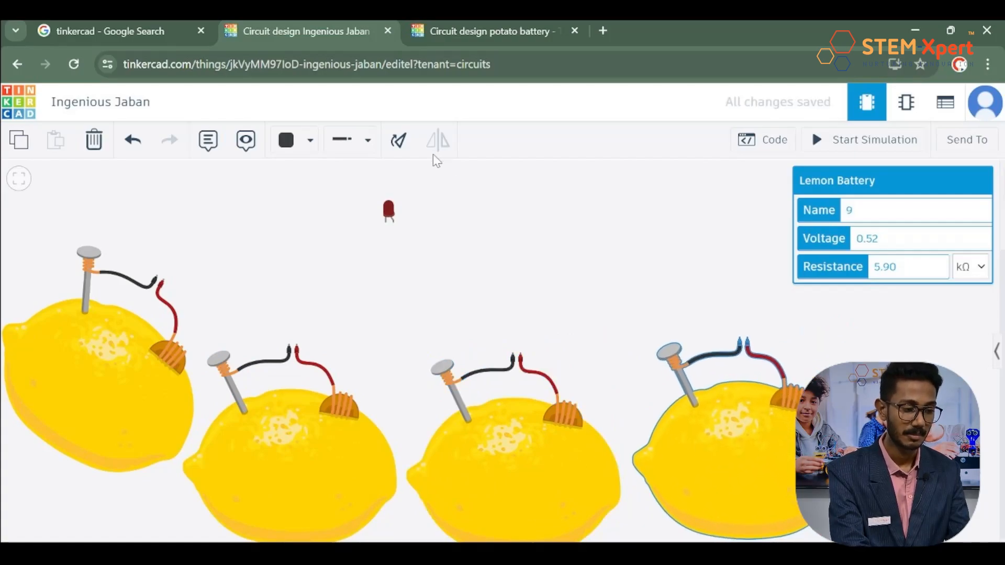
- Rotate the fourth lemon battery until its nail lies horizontal with the leads facing inward, and move it up
click(397, 142)
click(397, 141)
click(398, 141)
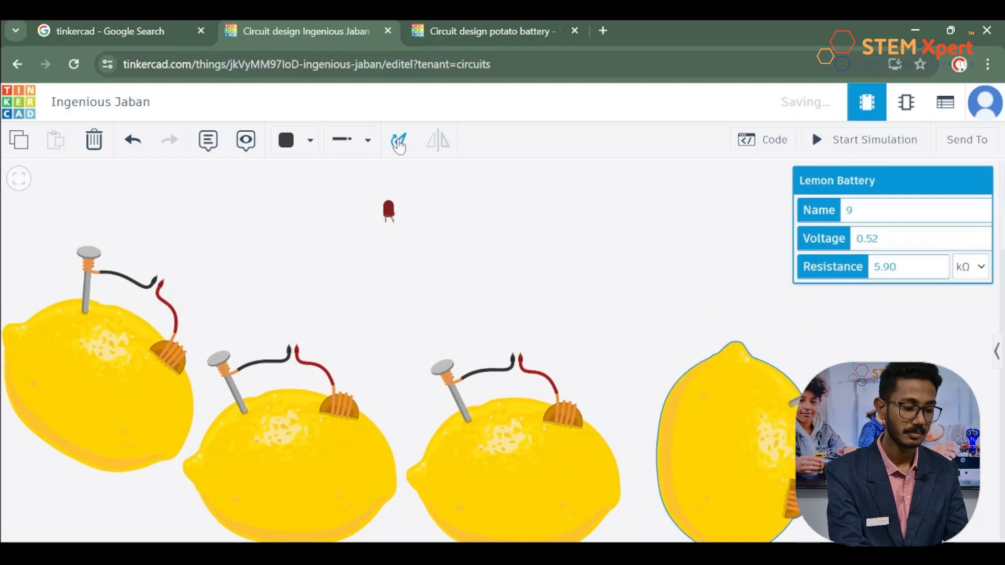
click(398, 141)
click(398, 141)
click(398, 141)
click(399, 142)
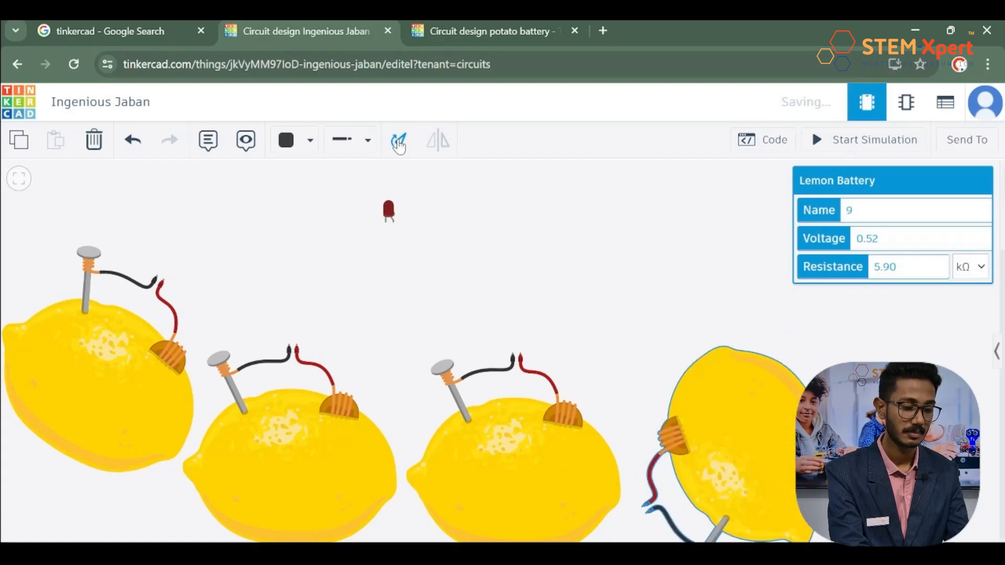
click(398, 143)
click(399, 142)
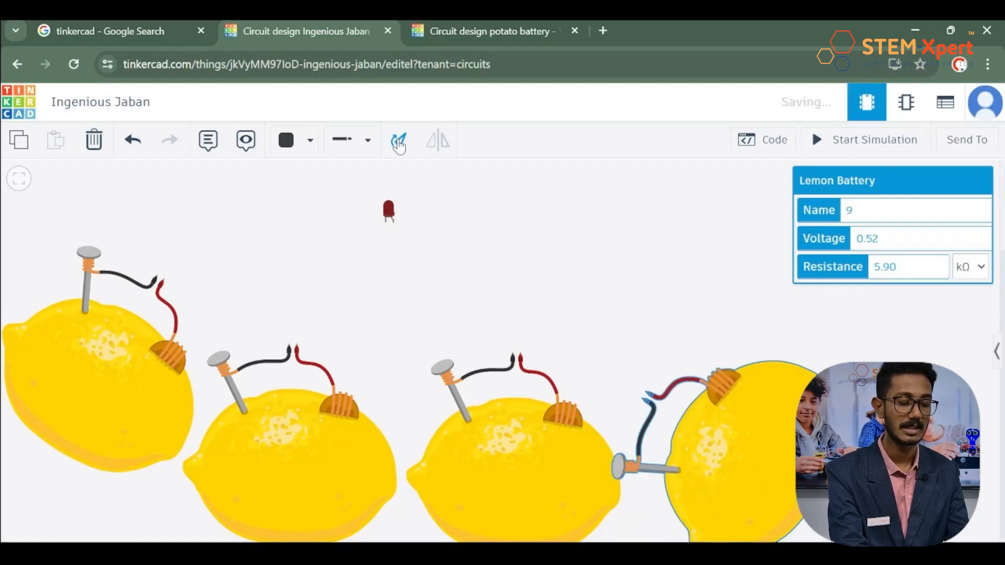
drag(761, 441, 769, 335)
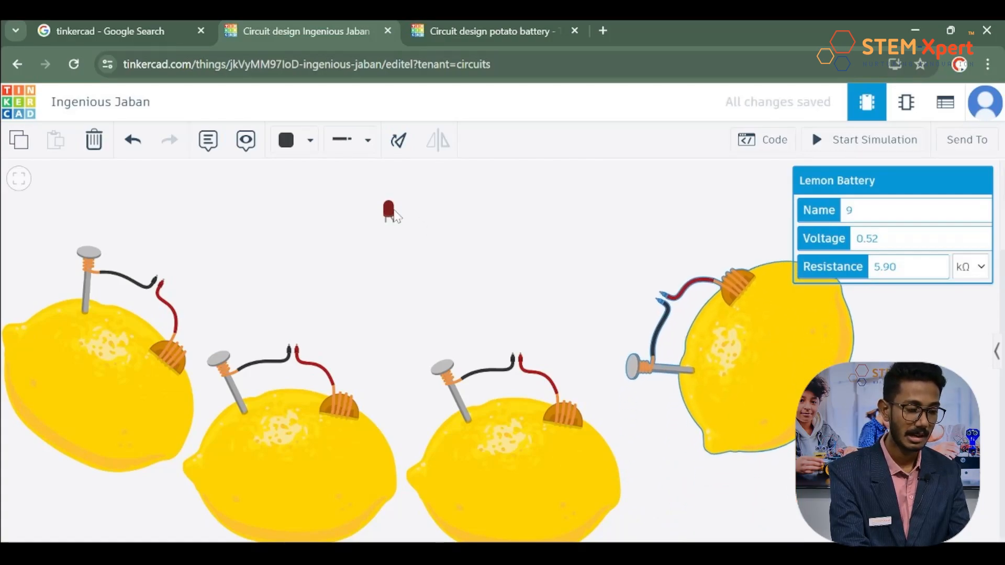
- Shift the LED slightly right and arrange the four lemon batteries in a shallow arc below it, with the outer two higher
drag(388, 208, 431, 204)
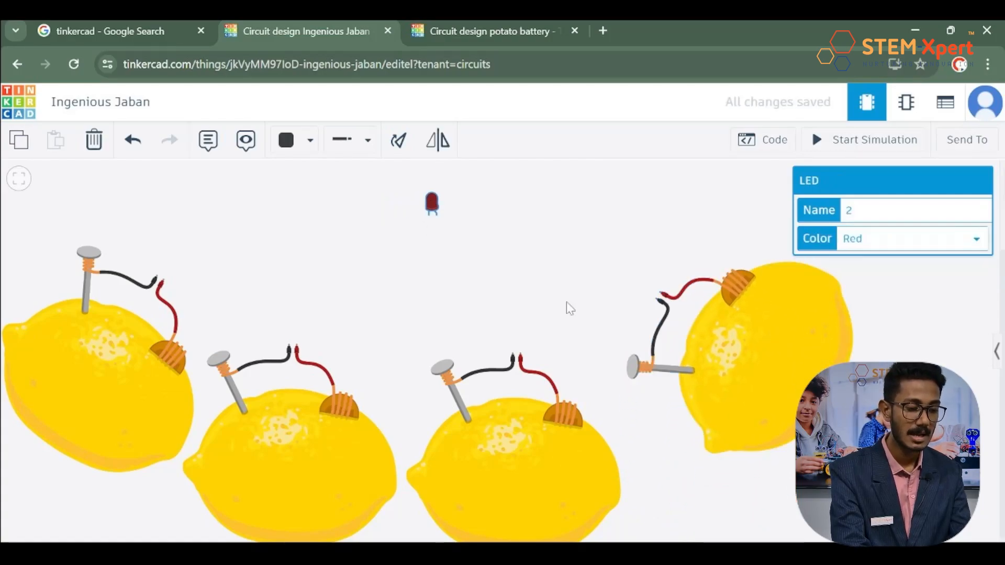
click(675, 496)
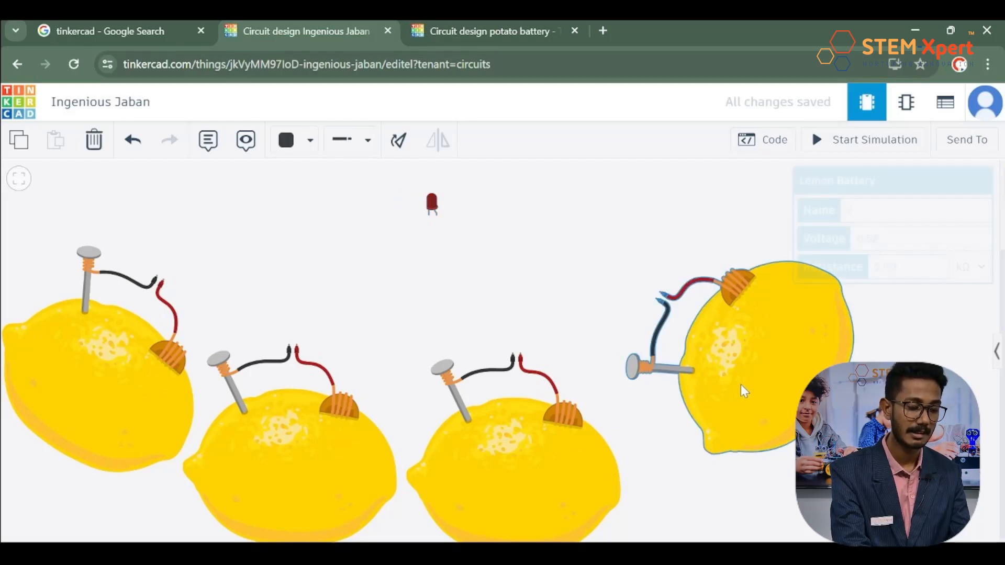
drag(740, 385, 712, 390)
drag(549, 441, 561, 415)
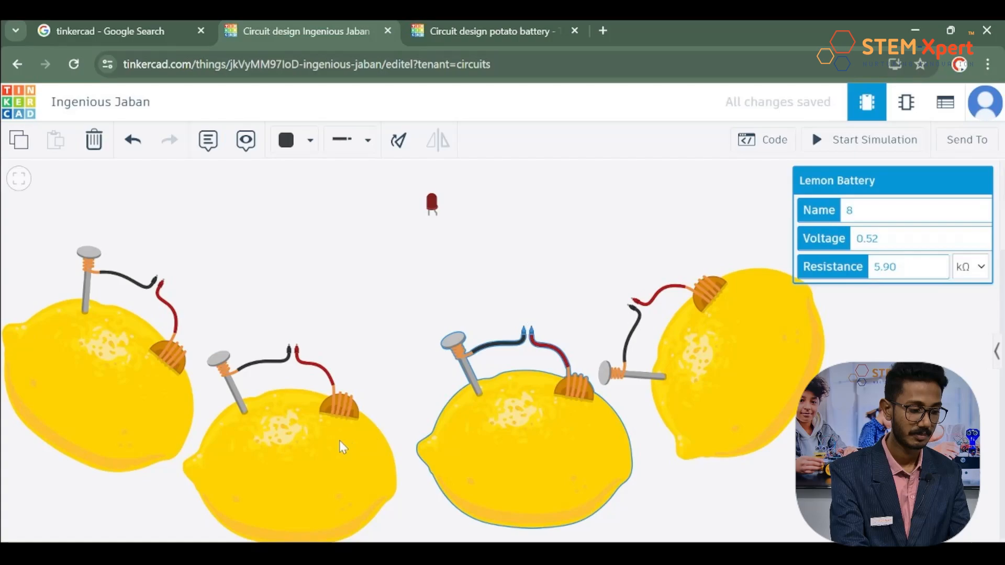
drag(339, 441, 353, 423)
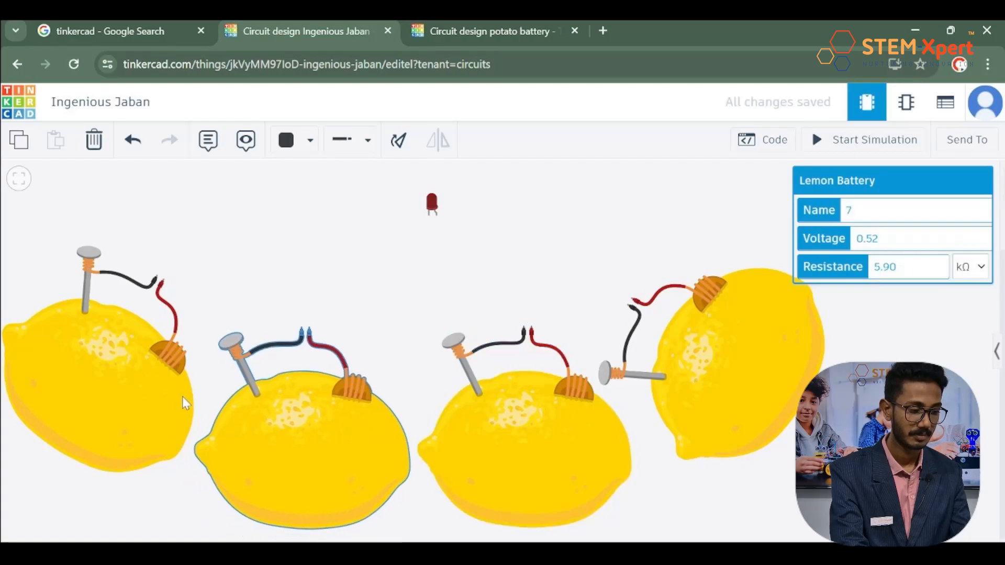
drag(144, 386, 156, 350)
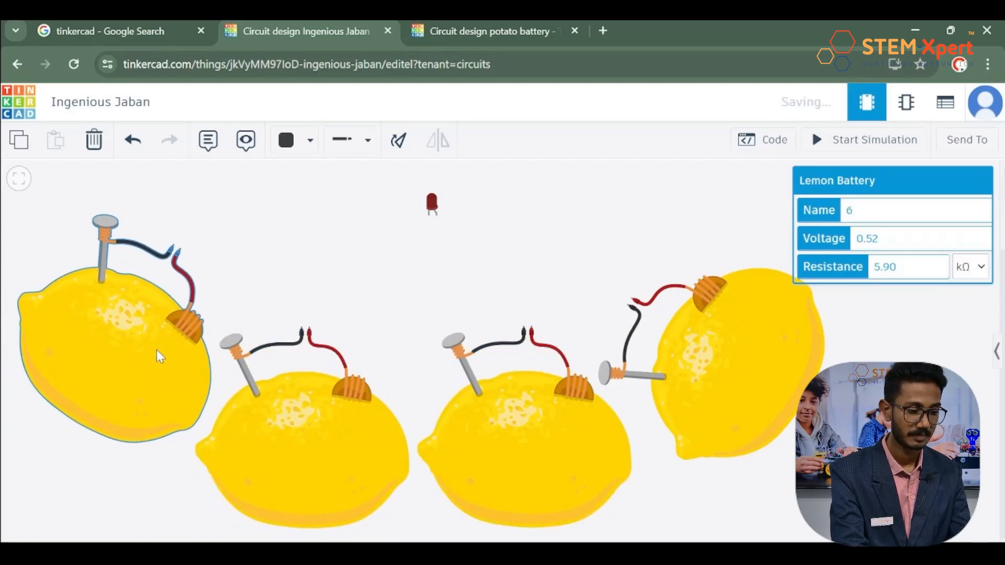
click(738, 365)
drag(739, 371, 736, 322)
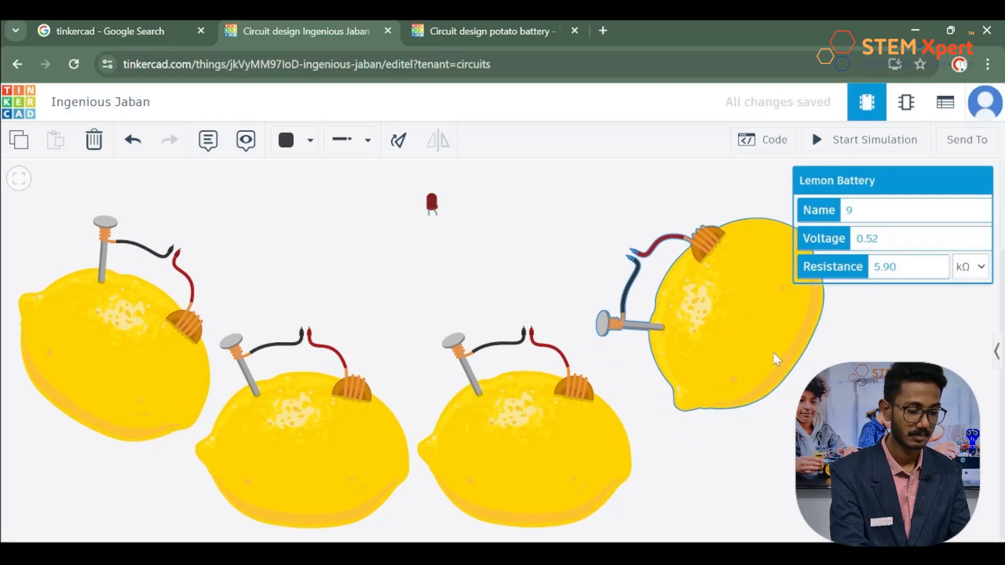
drag(774, 352, 777, 372)
click(759, 455)
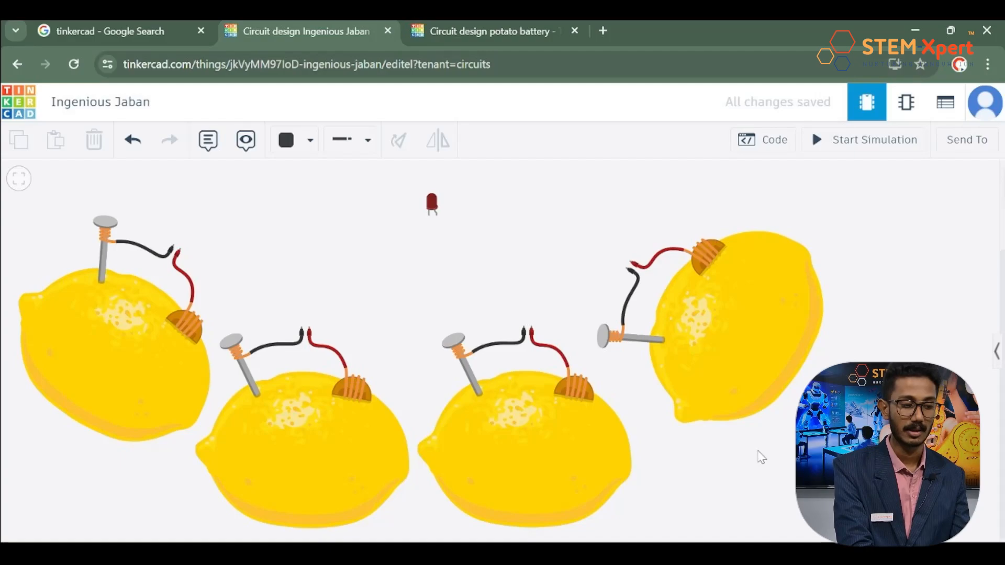
- Wire the LED's anode to the fourth lemon battery's positive lead with a bend, and straighten the corner to a right angle
click(441, 215)
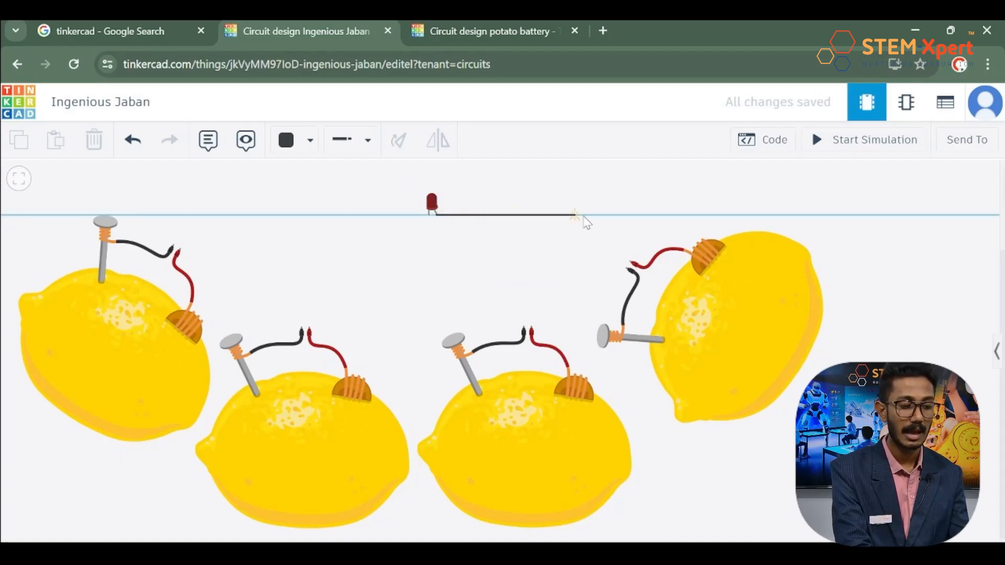
click(626, 216)
click(629, 258)
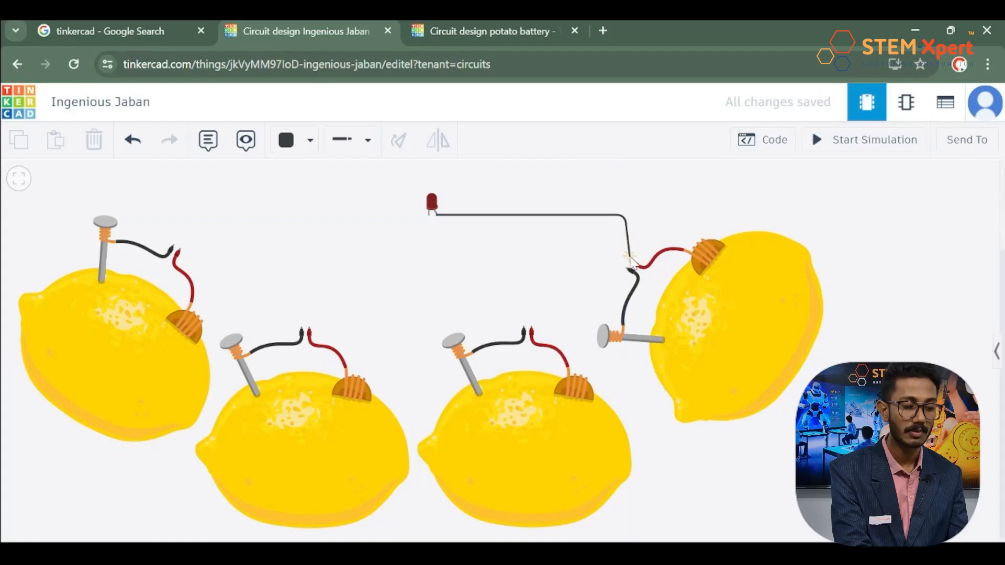
click(631, 260)
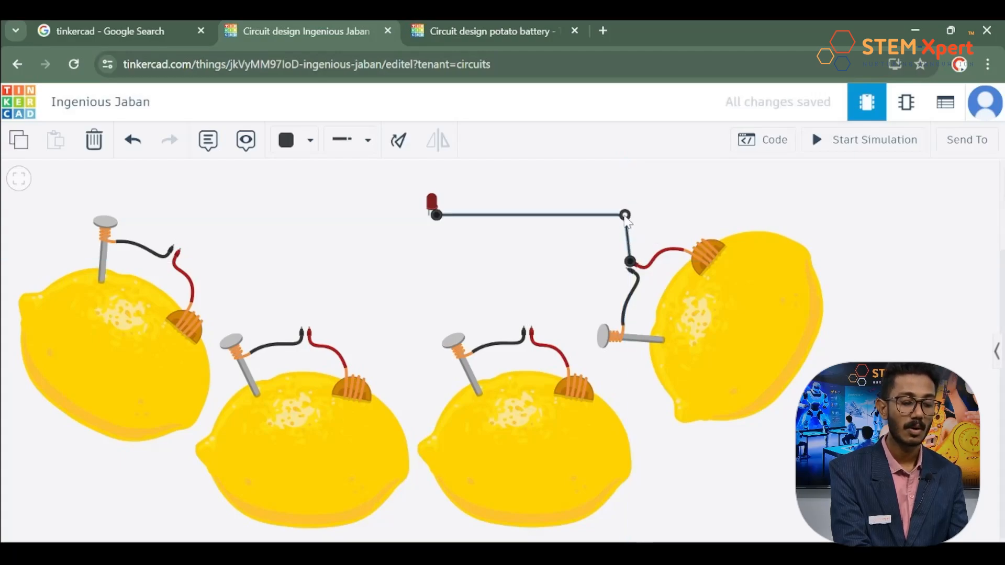
drag(626, 218, 630, 216)
click(873, 260)
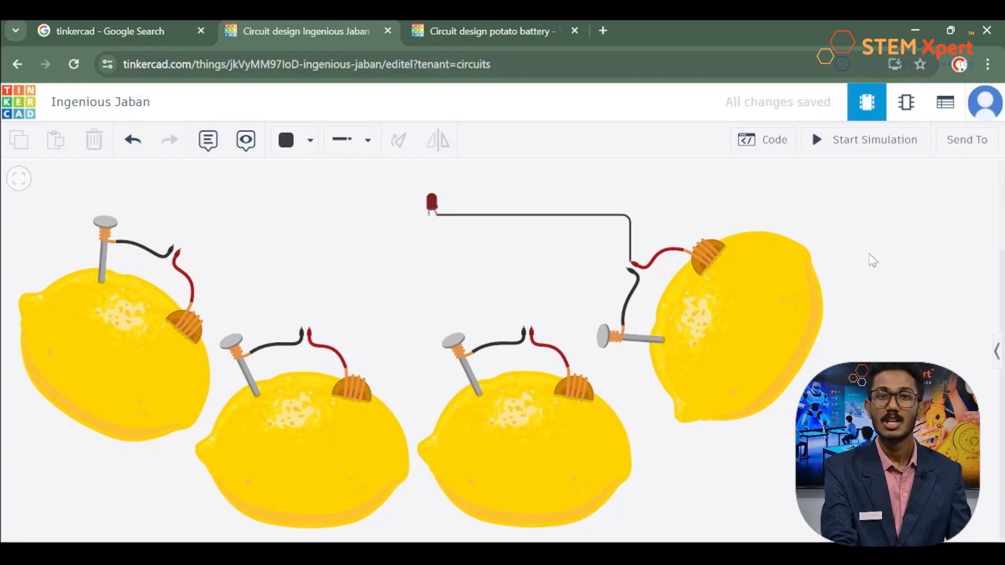
- Set the color of the wire between the LED and the fourth lemon battery to Red
click(611, 216)
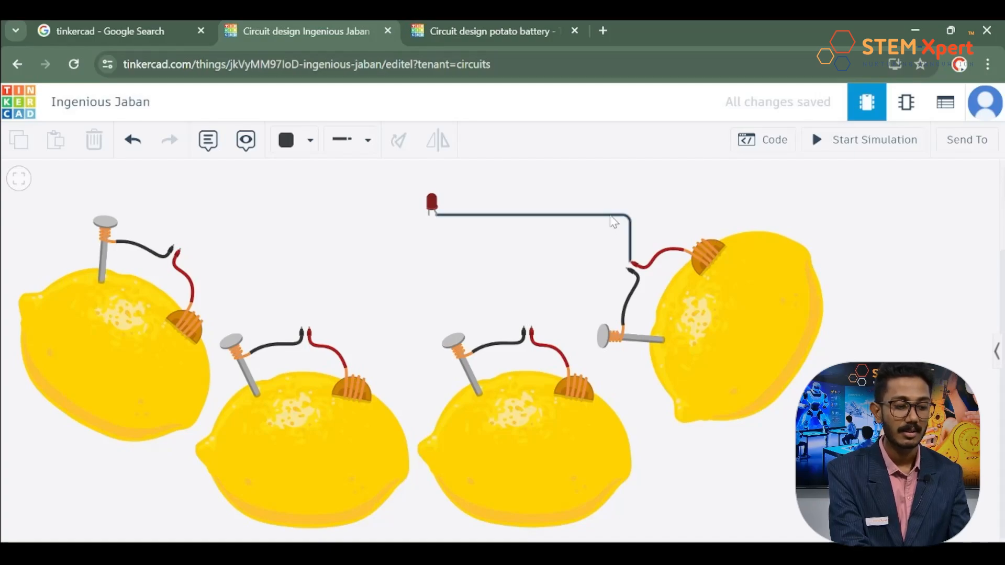
click(310, 146)
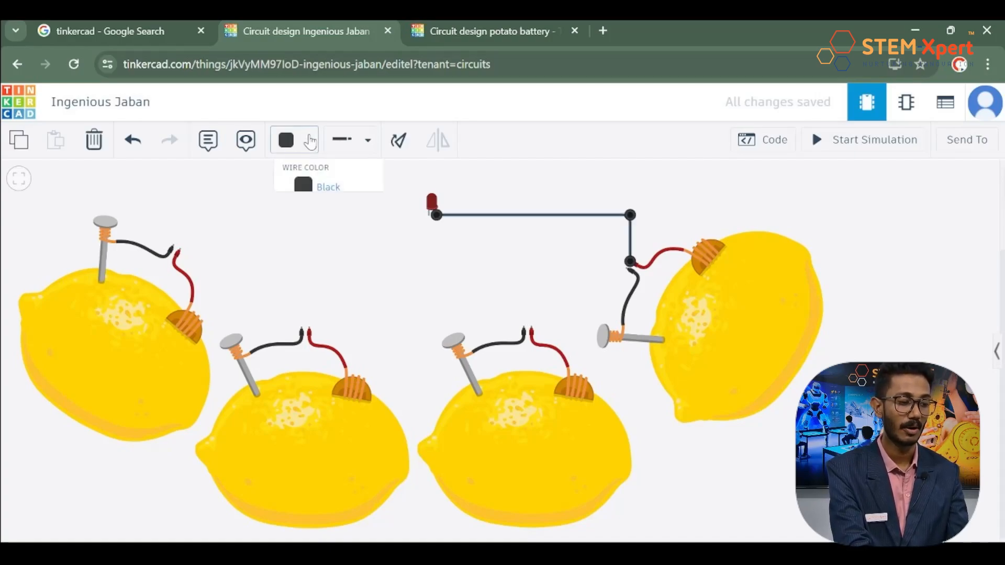
click(335, 221)
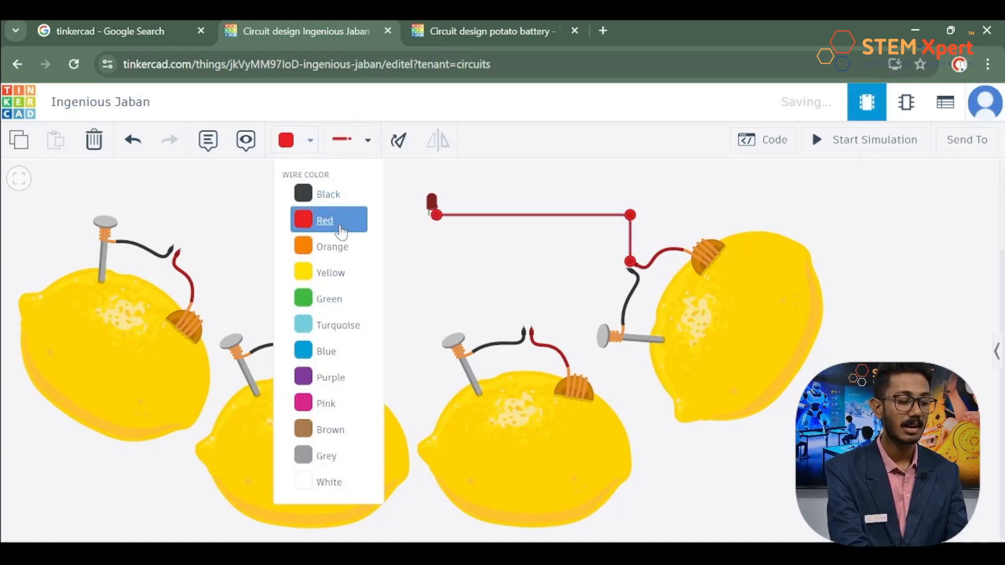
click(442, 261)
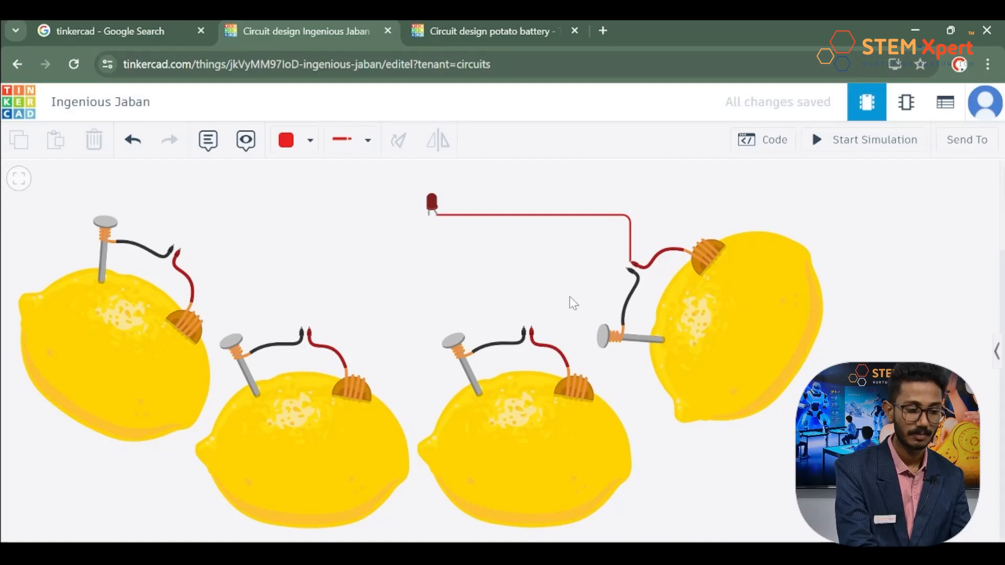
- Wire the fourth lemon battery's negative lead to the third's positive, and the third's negative to the second's positive
click(631, 271)
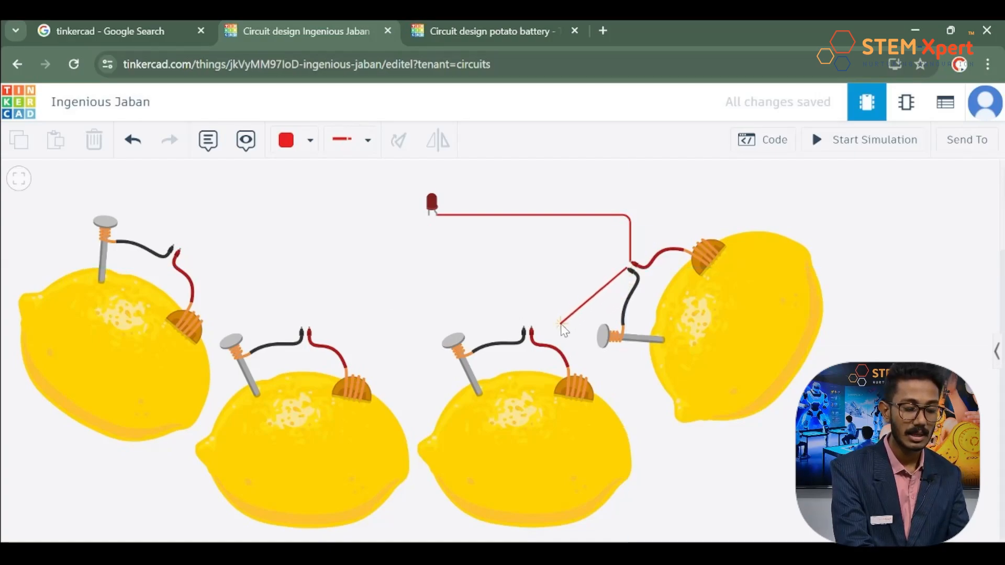
click(530, 327)
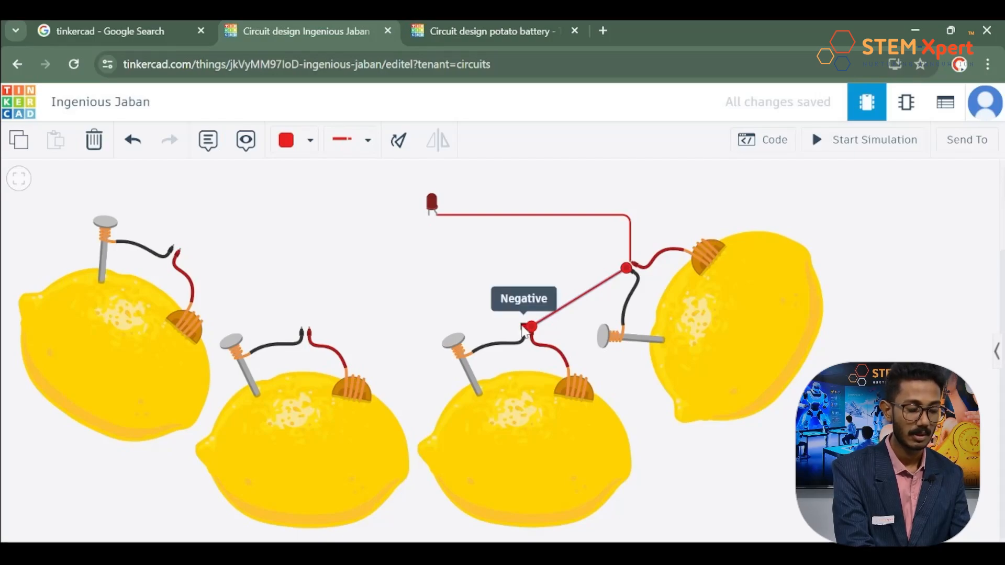
click(523, 328)
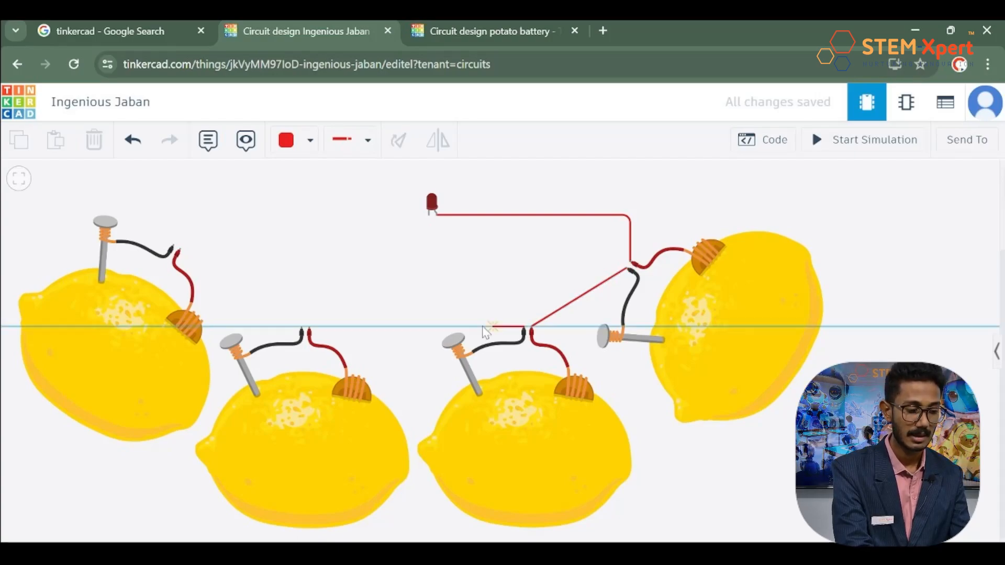
click(313, 334)
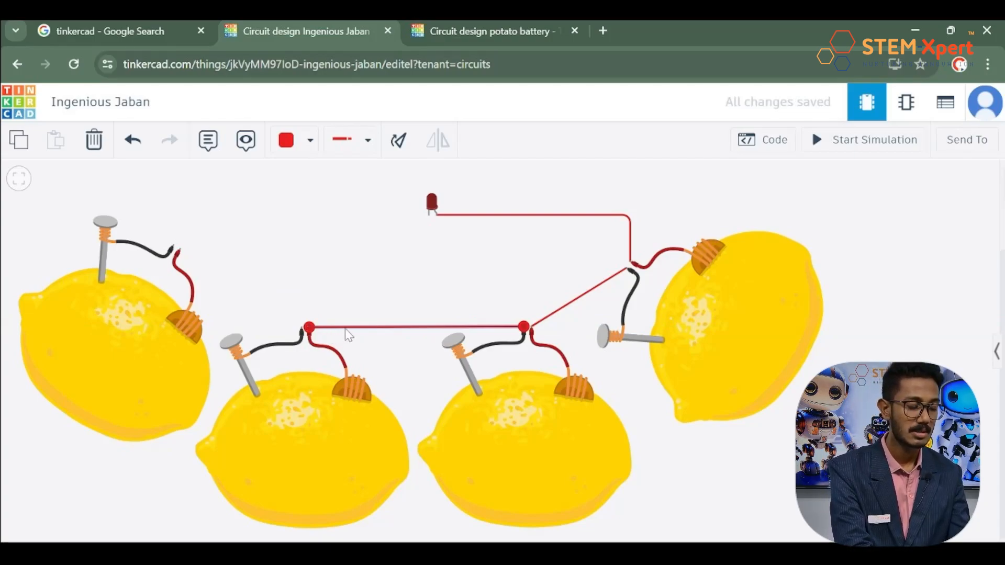
- Set the color of the wire between the second and third lemon batteries to Green
click(309, 140)
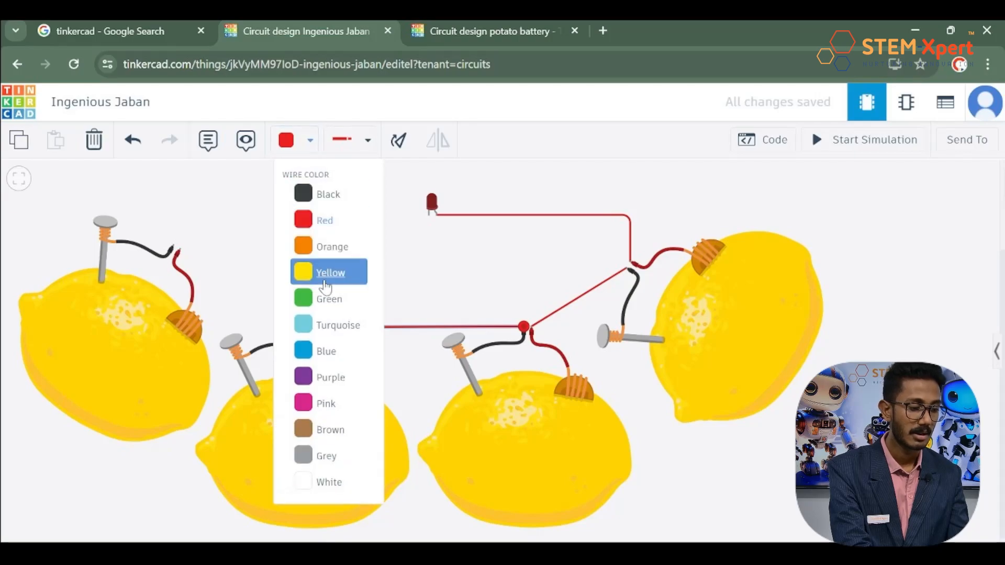
click(321, 301)
click(453, 288)
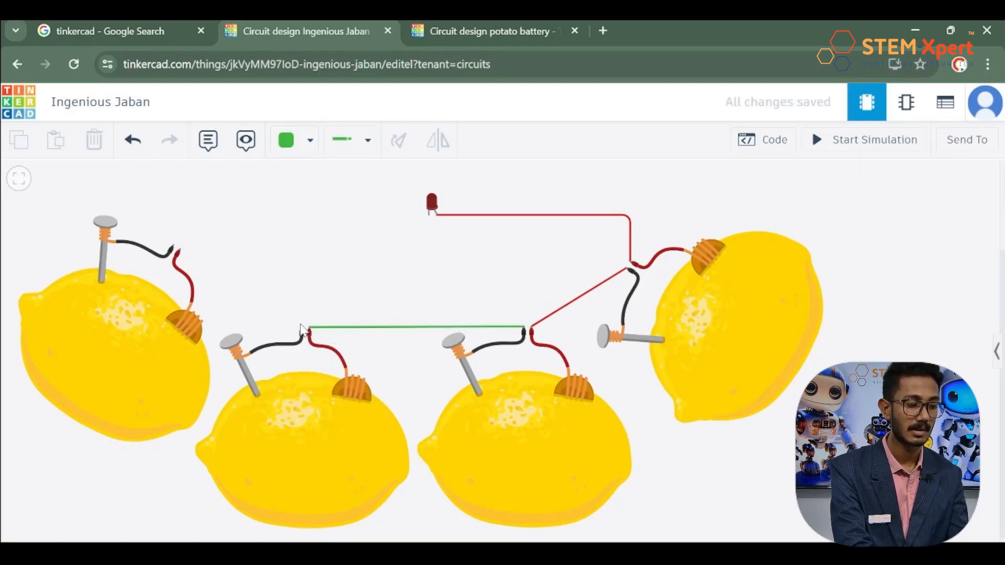
- Wire the second lemon battery's negative lead to the first lemon battery's positive lead and color the wire Red
click(302, 329)
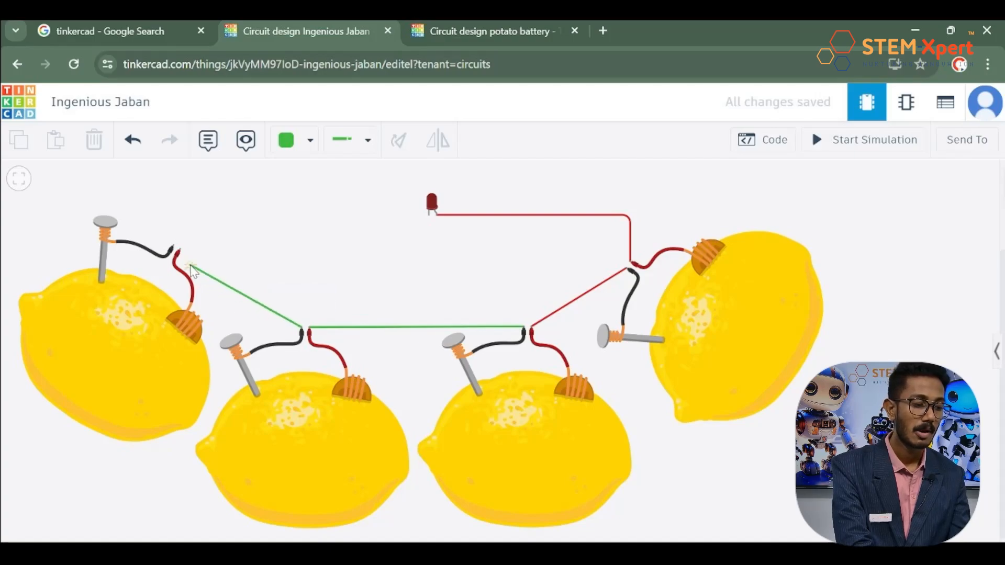
click(180, 249)
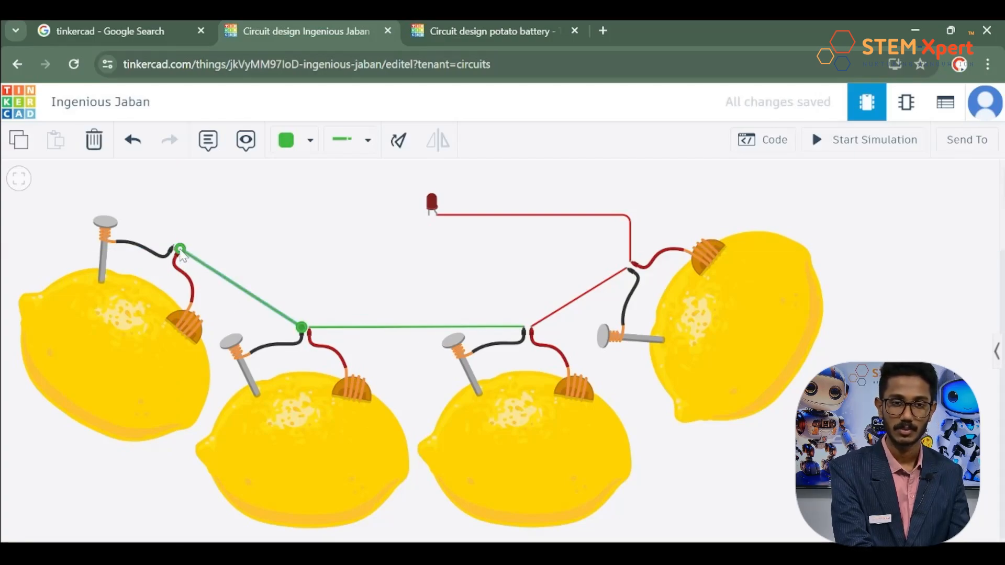
click(287, 140)
click(332, 232)
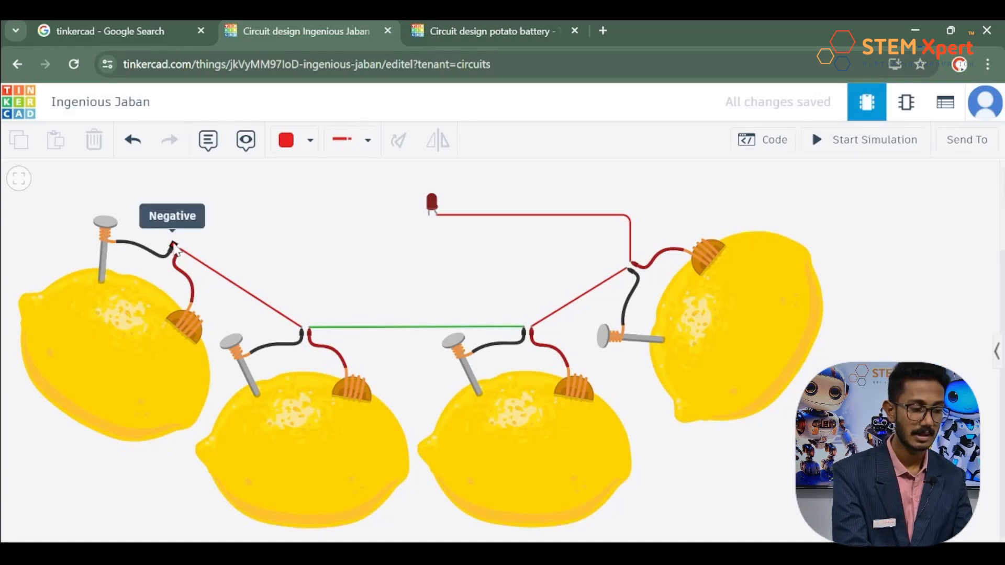
- Wire the first lemon battery's negative lead to the LED's cathode with two bends and color the wire Black
drag(174, 246, 177, 253)
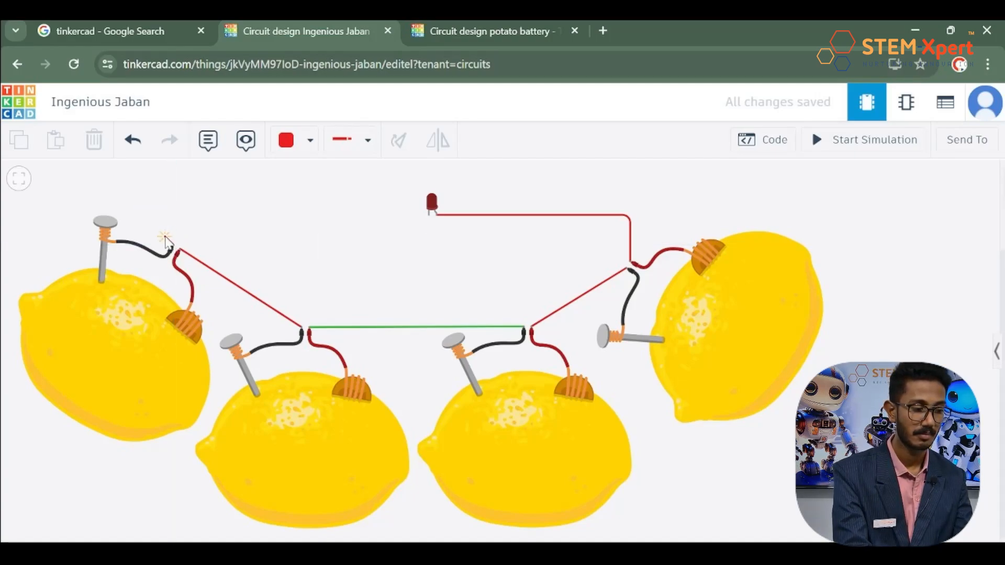
click(165, 241)
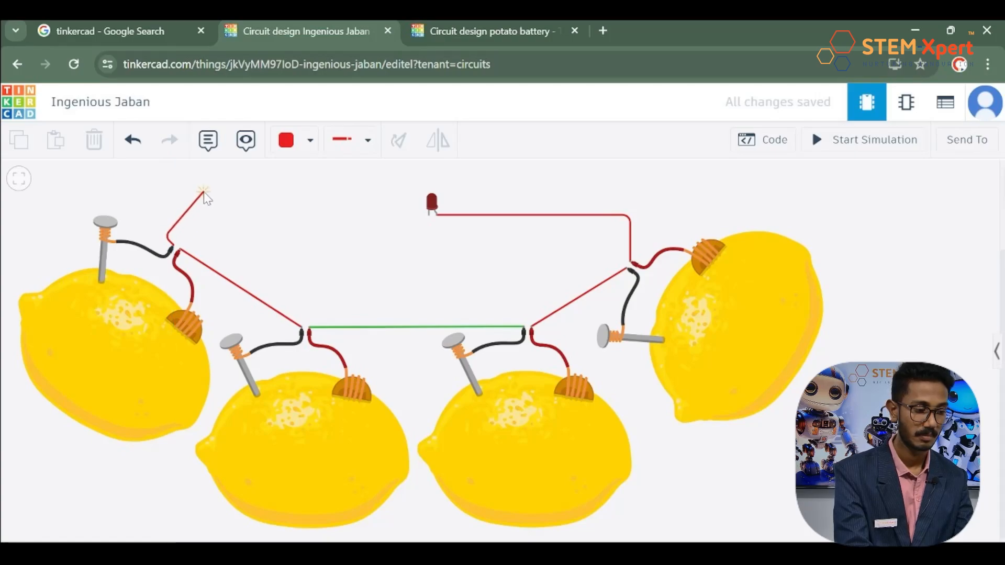
click(193, 208)
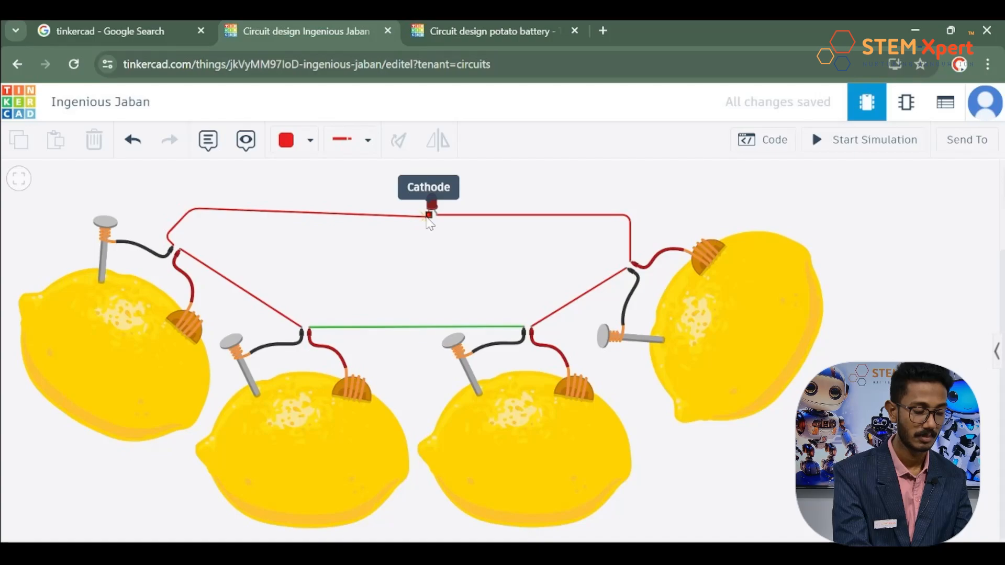
click(427, 217)
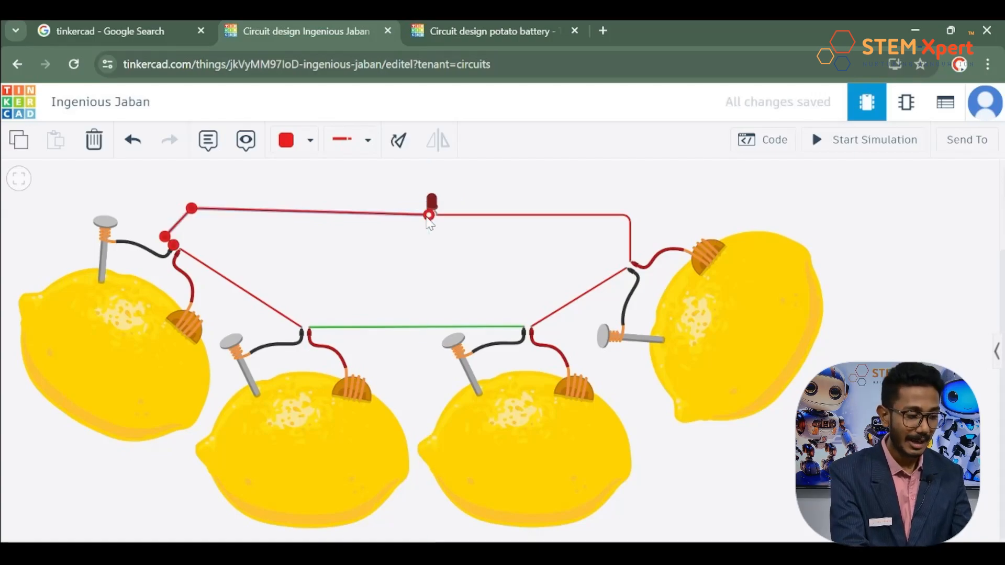
click(309, 148)
click(313, 191)
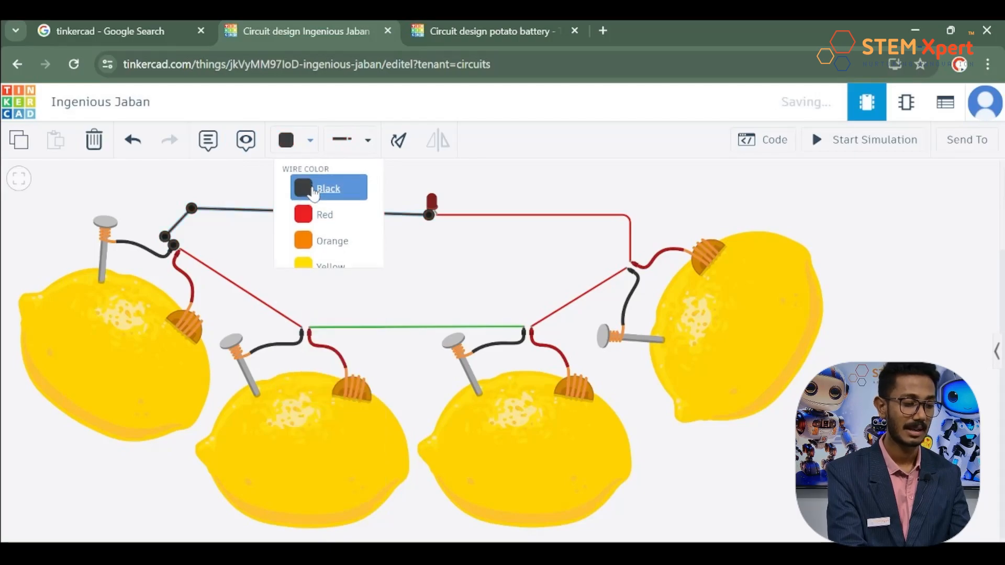
click(412, 255)
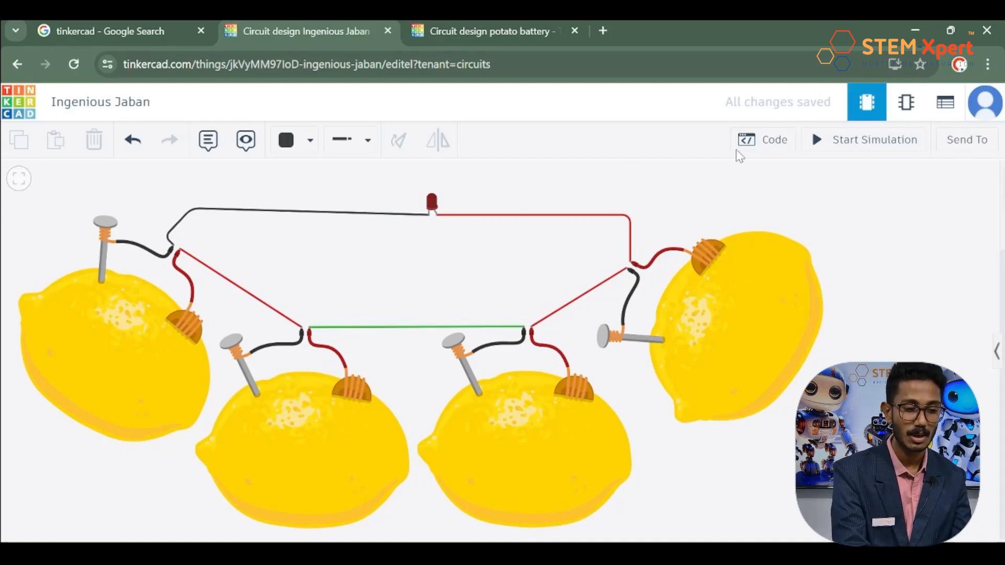
- Run the simulation to check the LED on the four lemon batteries in series, and stop it
click(862, 150)
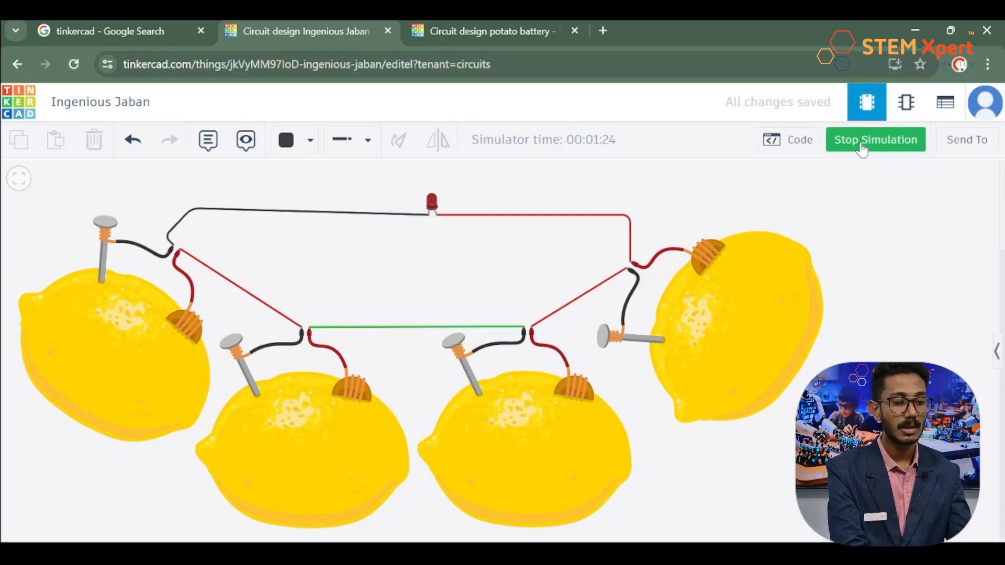
click(862, 148)
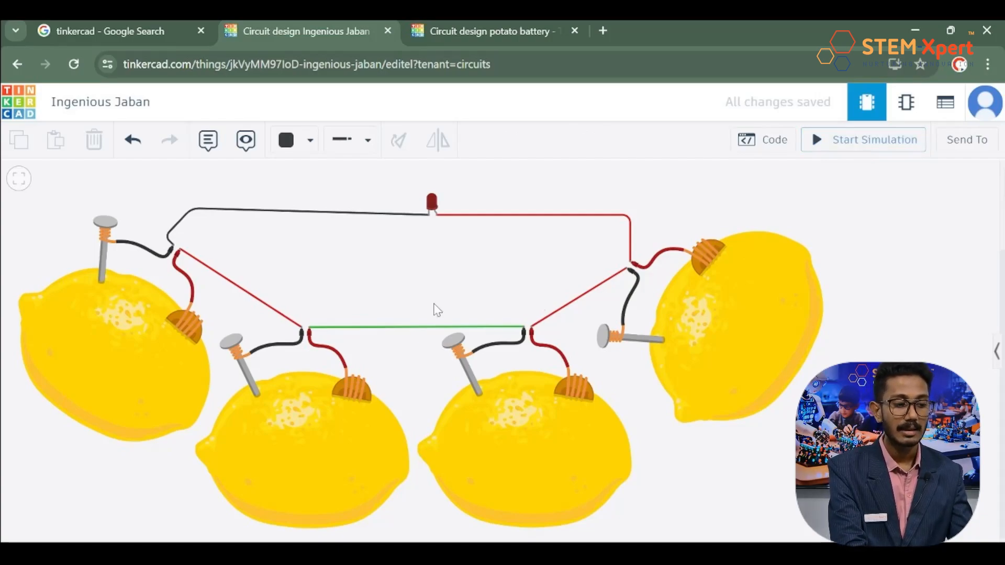